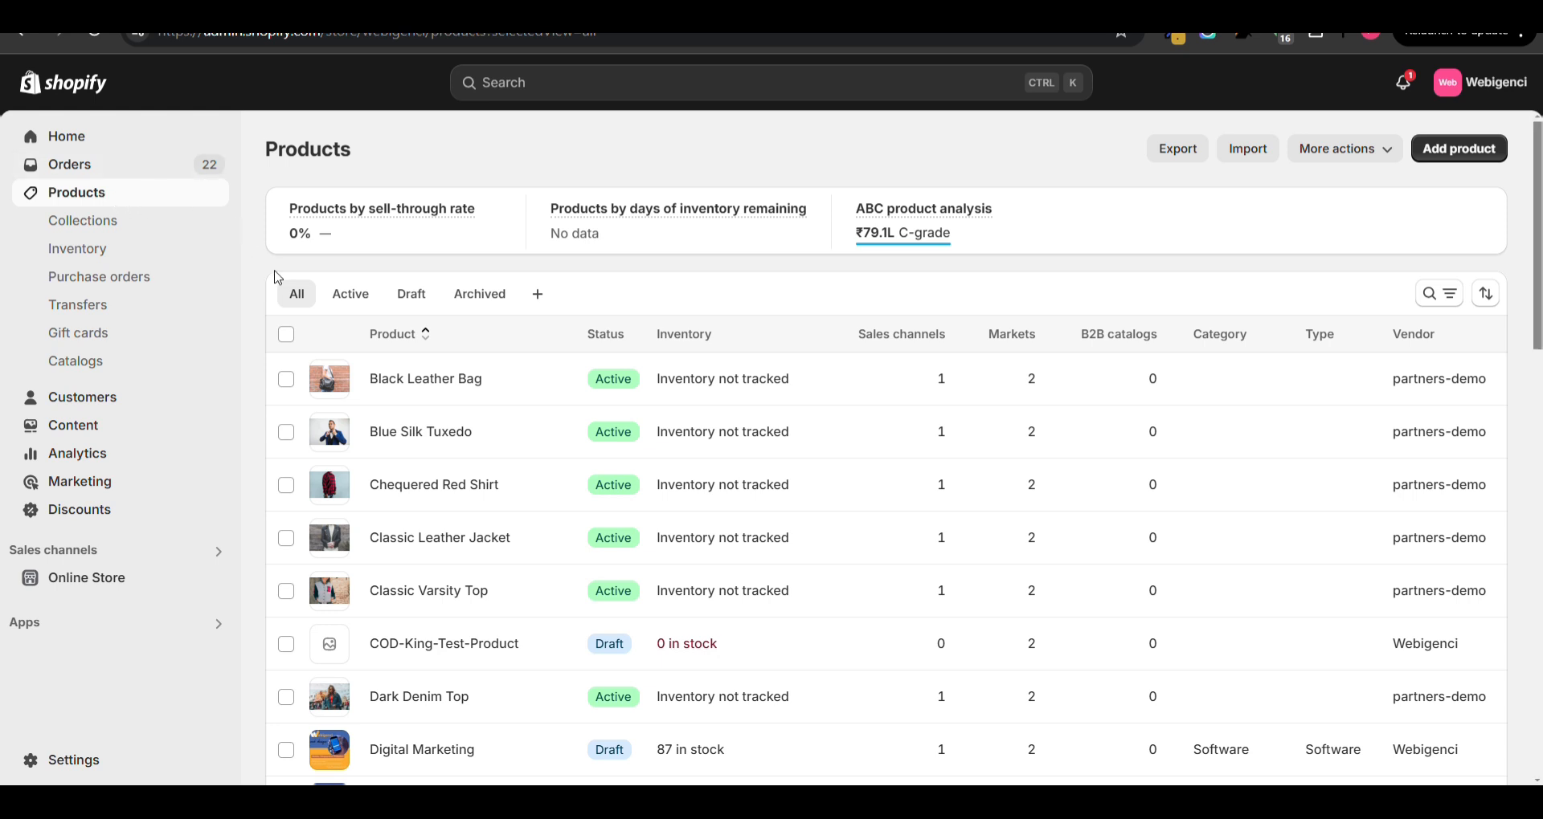
- Open the Black Leather Bag product and review its media, pricing, inventory, shipping and variant sections
click(416, 392)
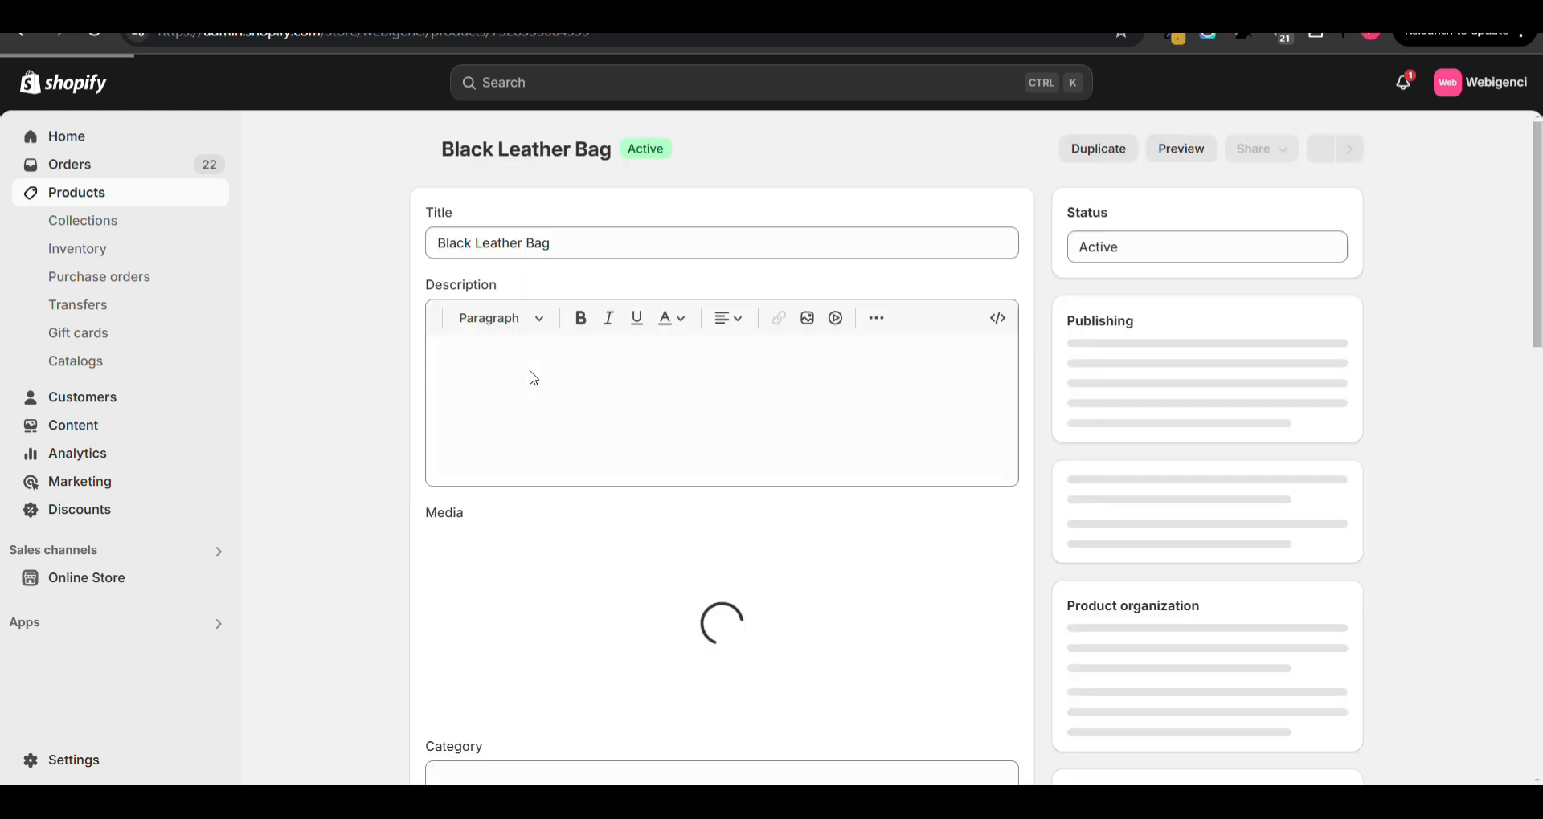
scroll(487, 247, down, 15)
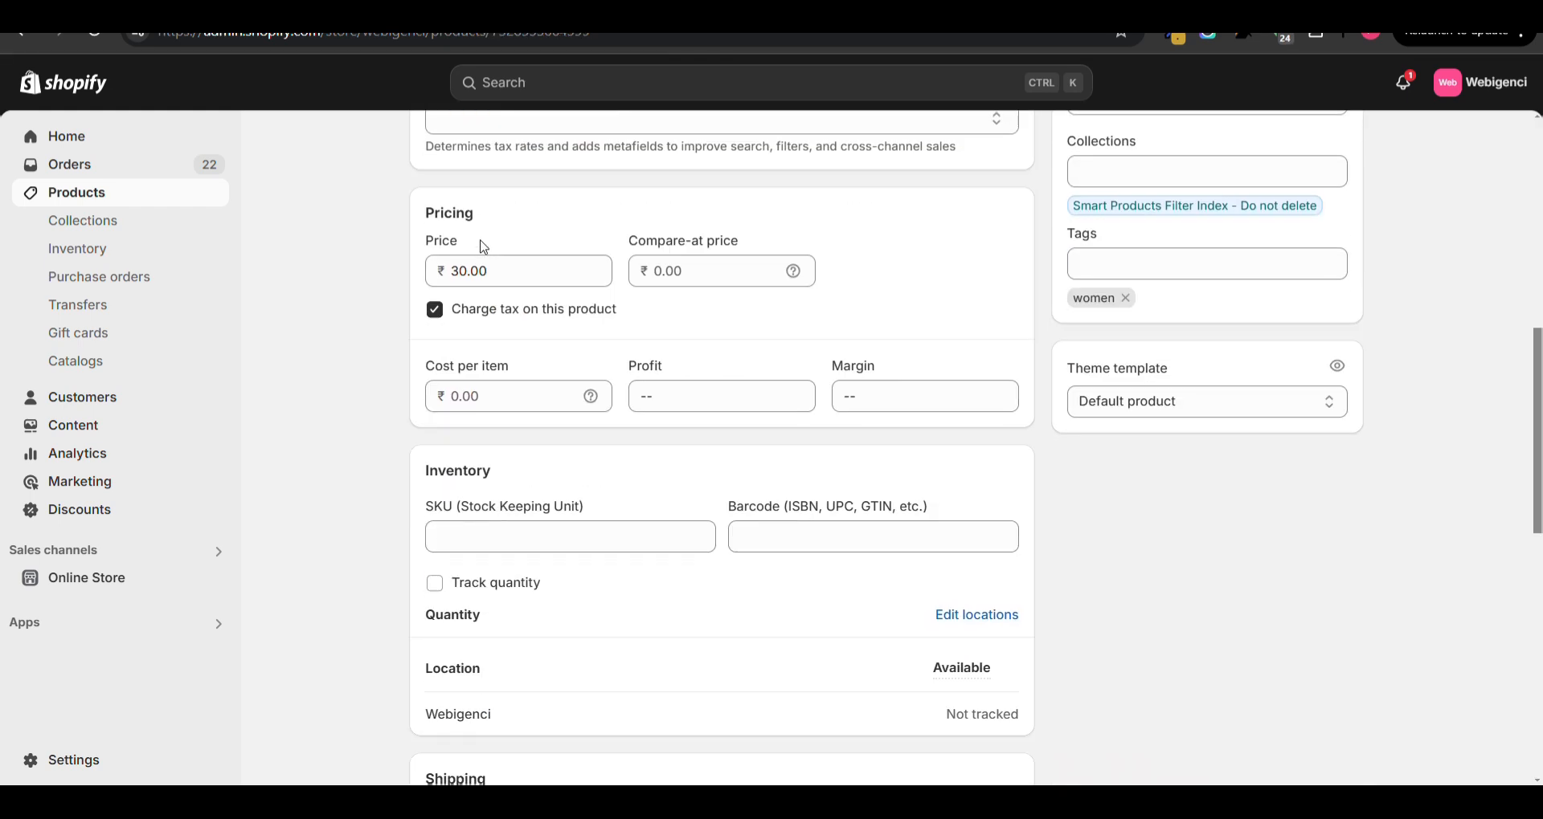
scroll(484, 248, down, 2)
scroll(483, 248, up, 7)
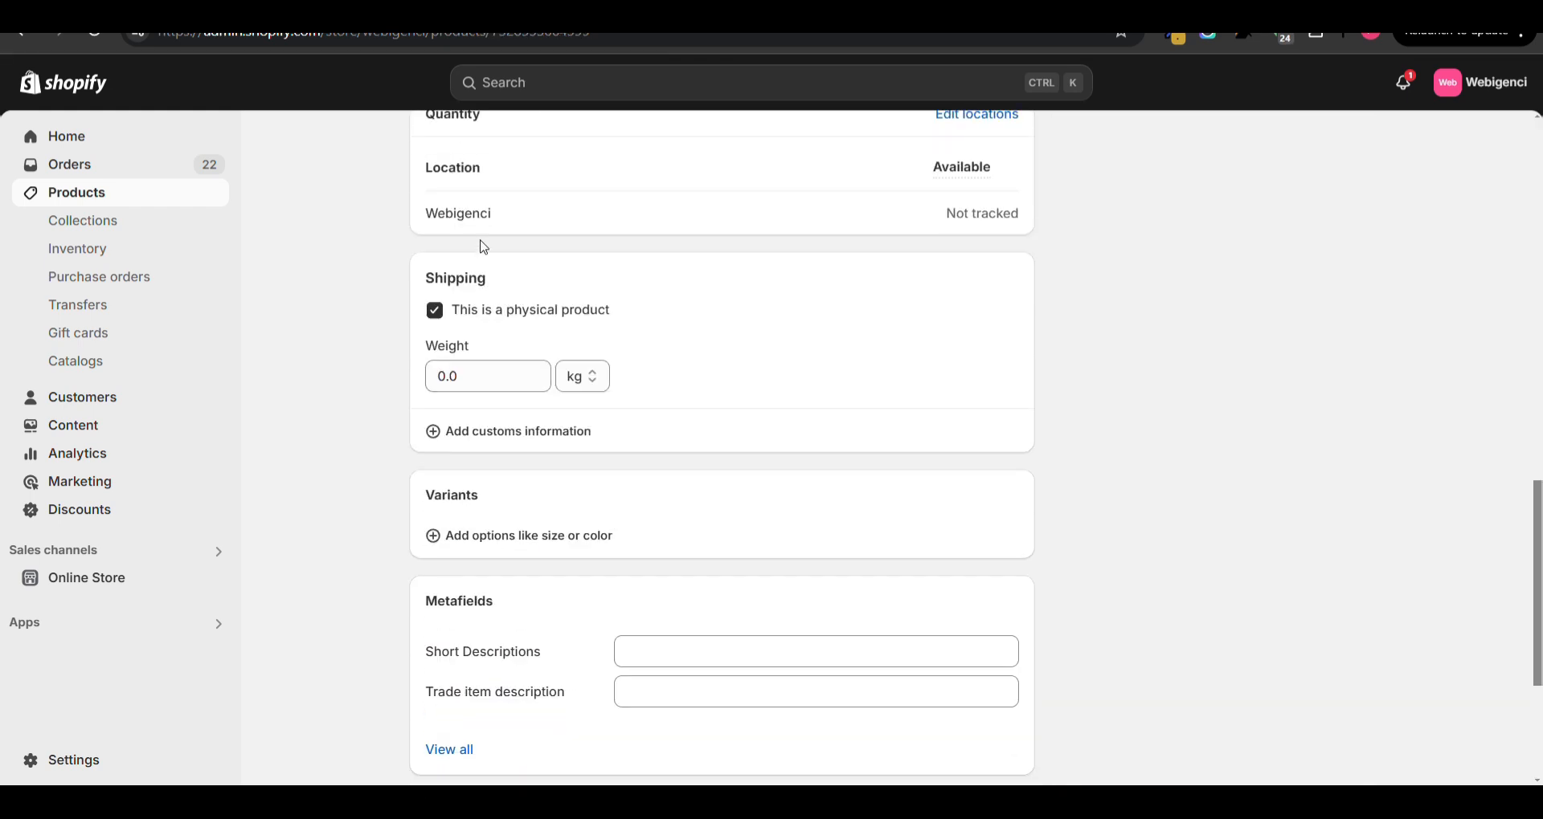
scroll(488, 247, up, 5)
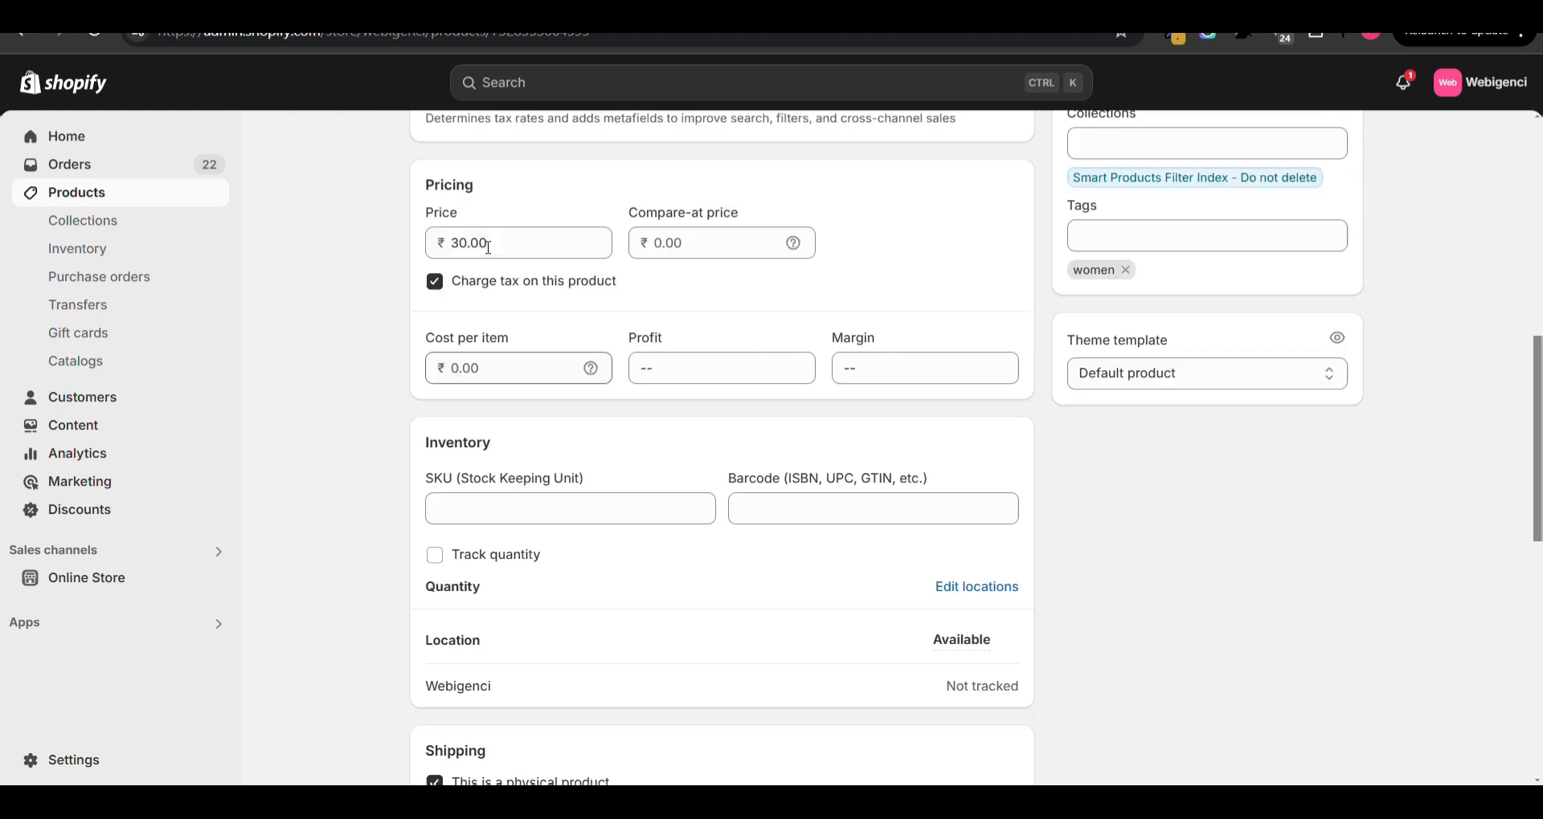
scroll(488, 249, up, 2)
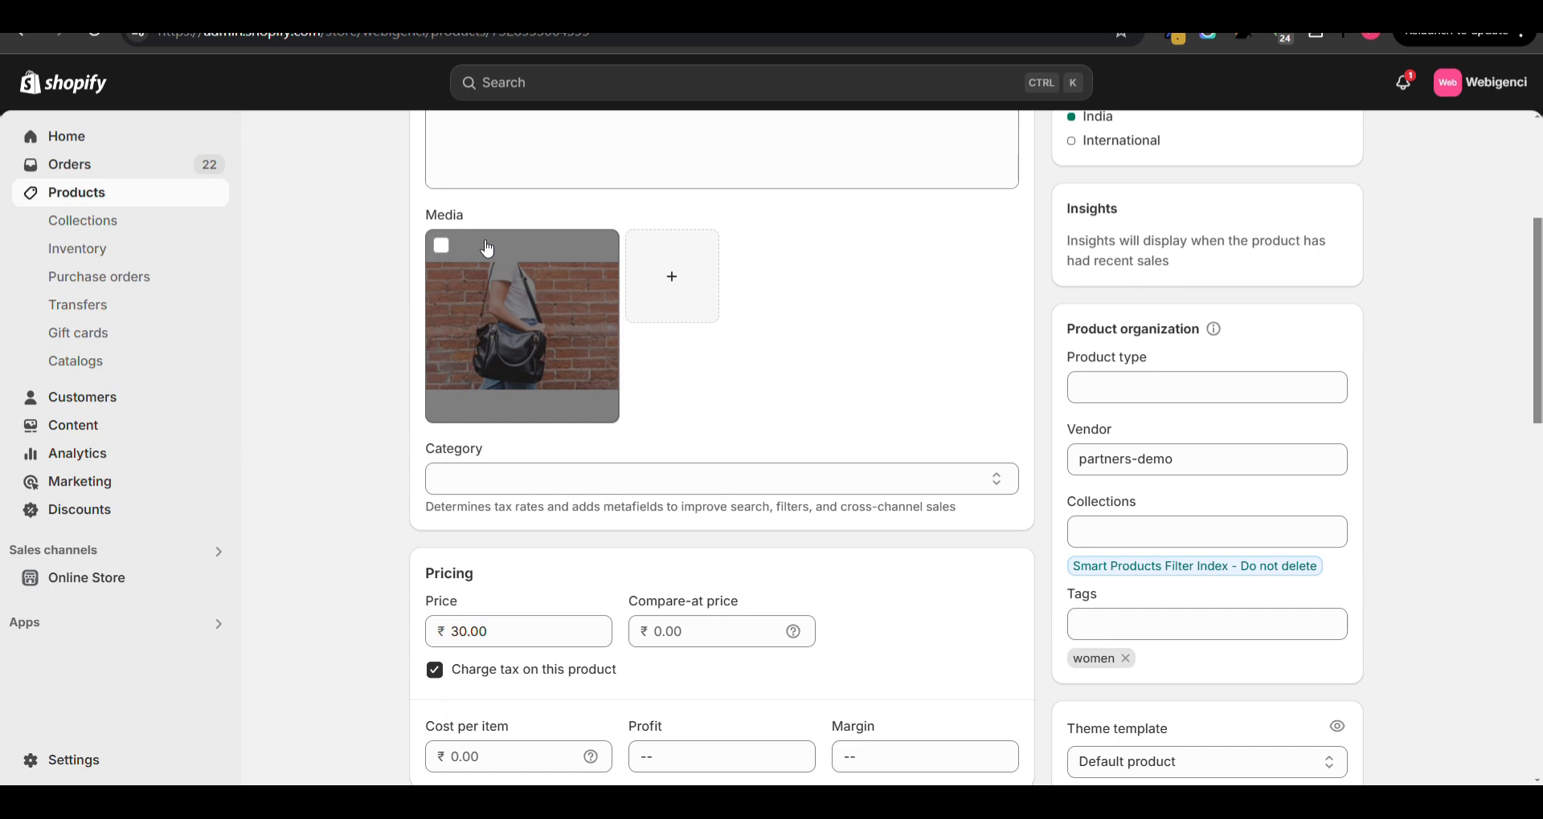
scroll(486, 248, up, 3)
scroll(486, 248, down, 5)
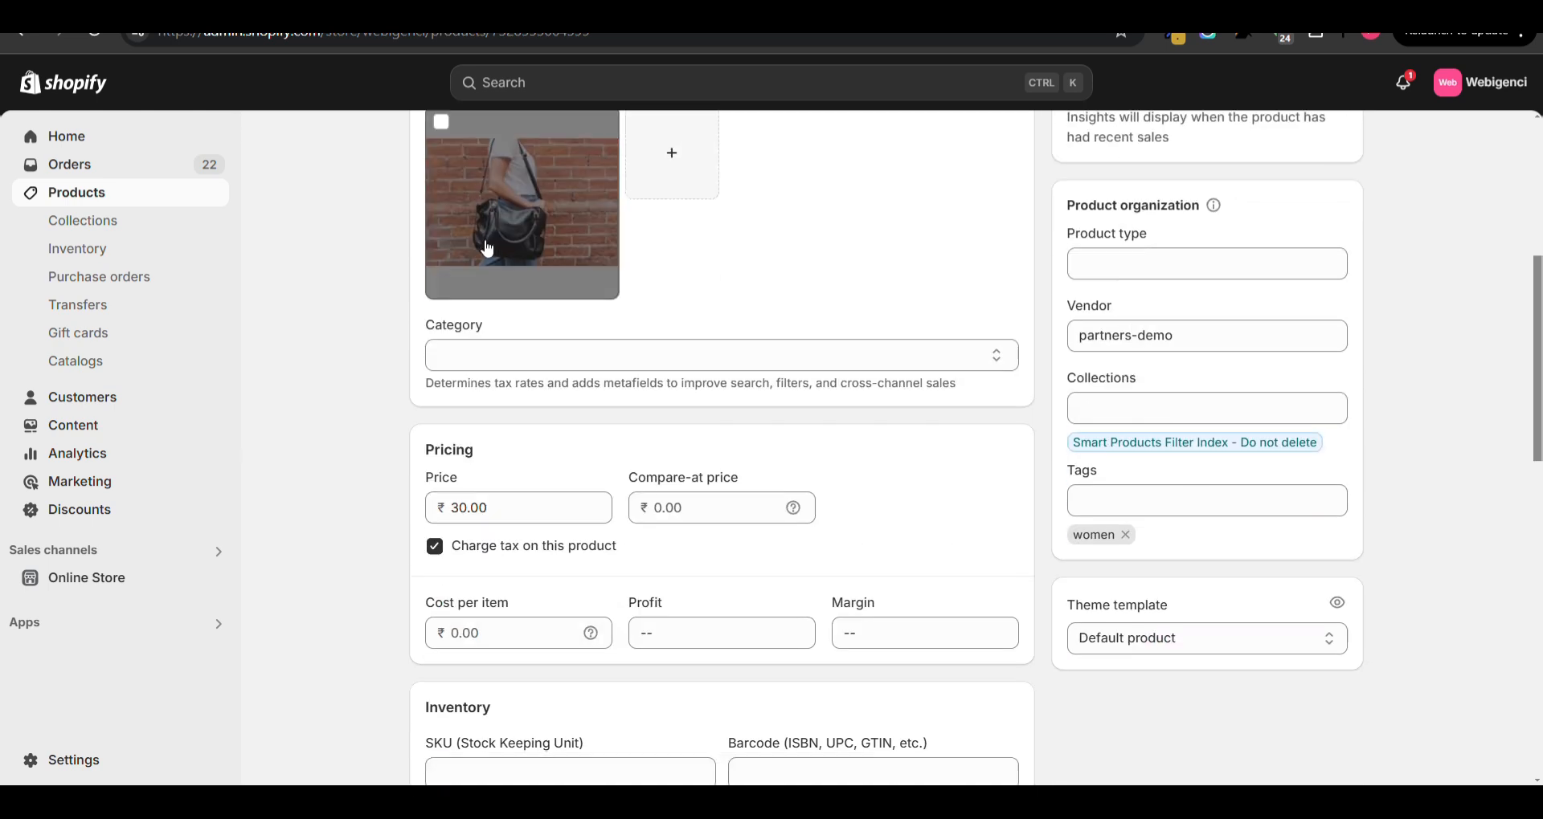
scroll(454, 404, down, 3)
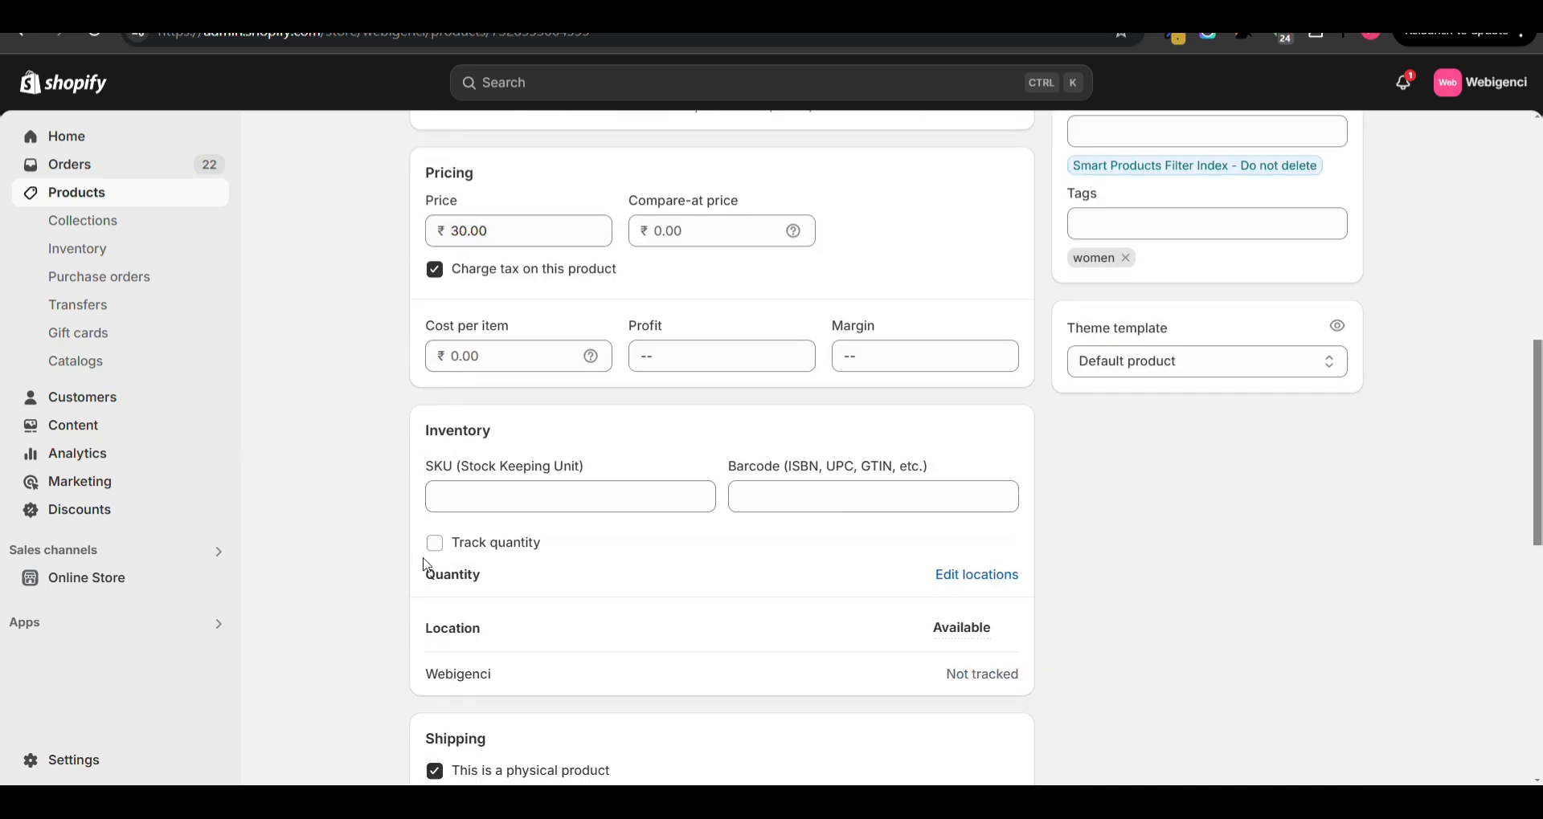
- Turn on quantity tracking for the Black Leather Bag and leave selling when out of stock disabled
click(433, 544)
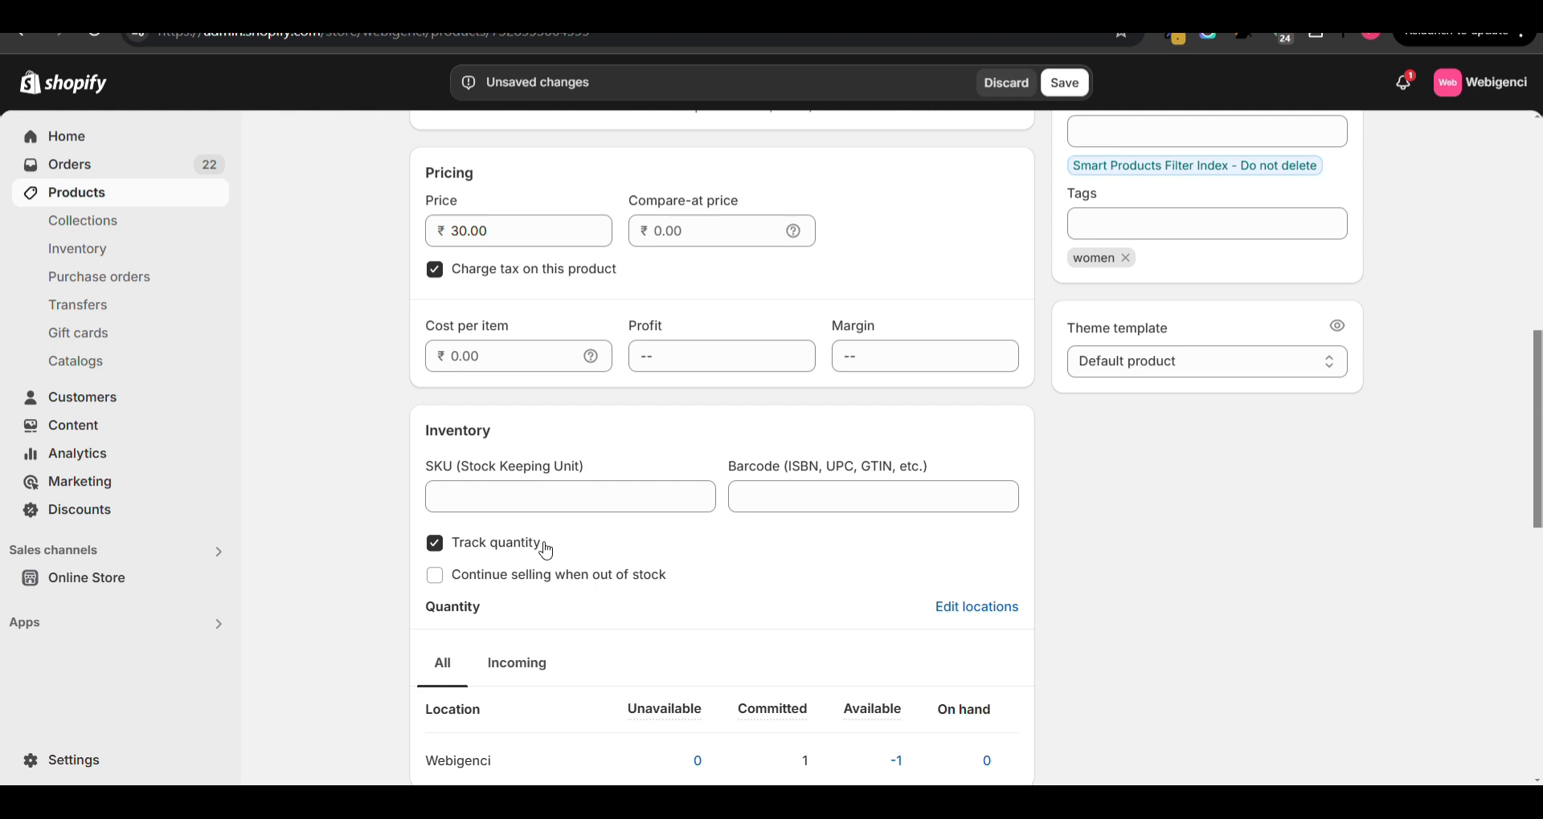
scroll(547, 551, down, 1)
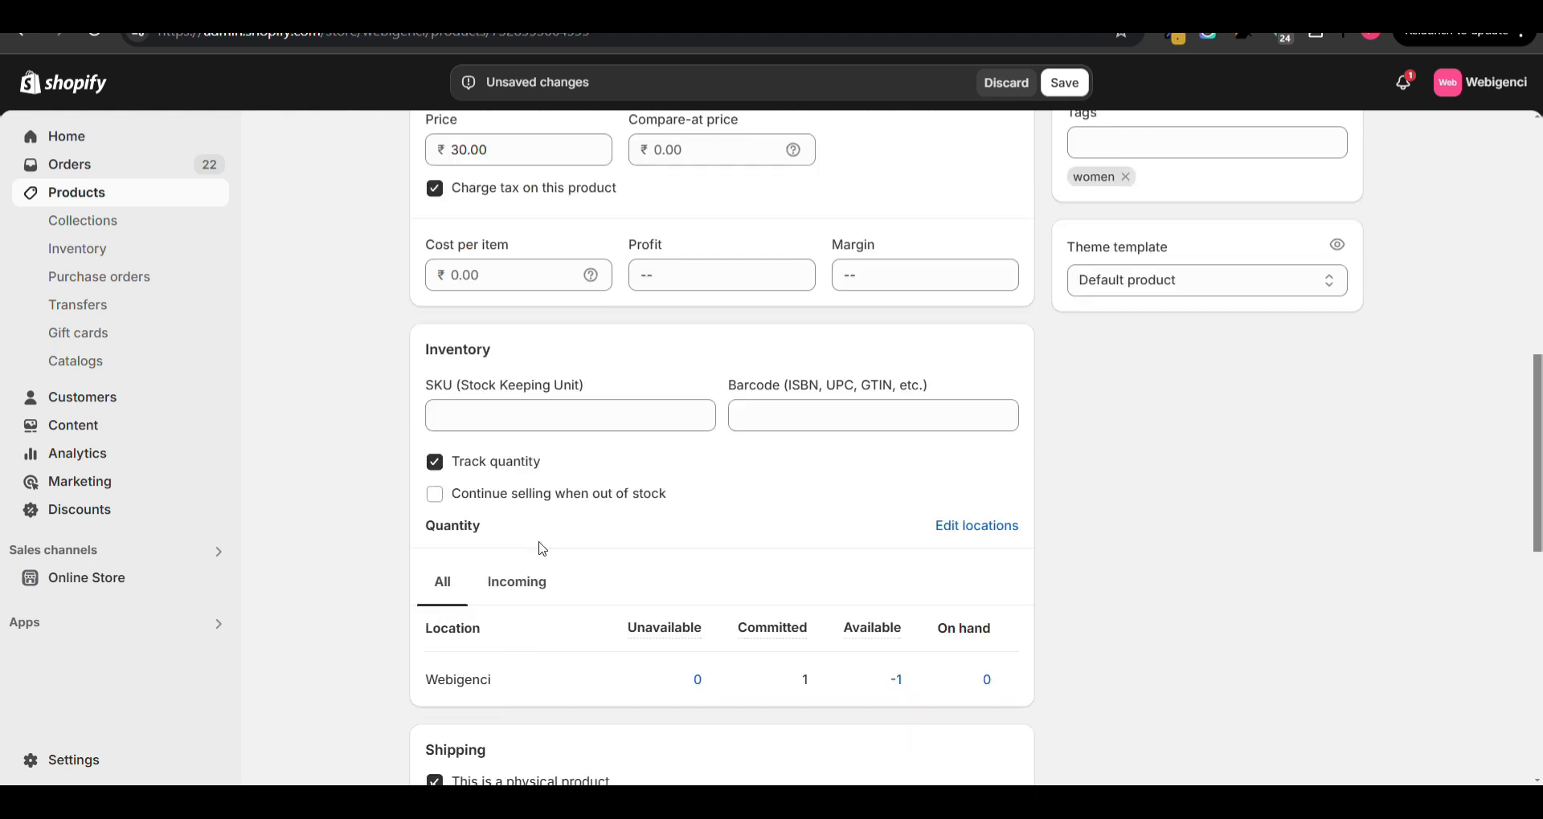
click(450, 504)
click(440, 504)
- Set the Black Leather Bag's on-hand quantity at the Webigenci location to 100
click(985, 681)
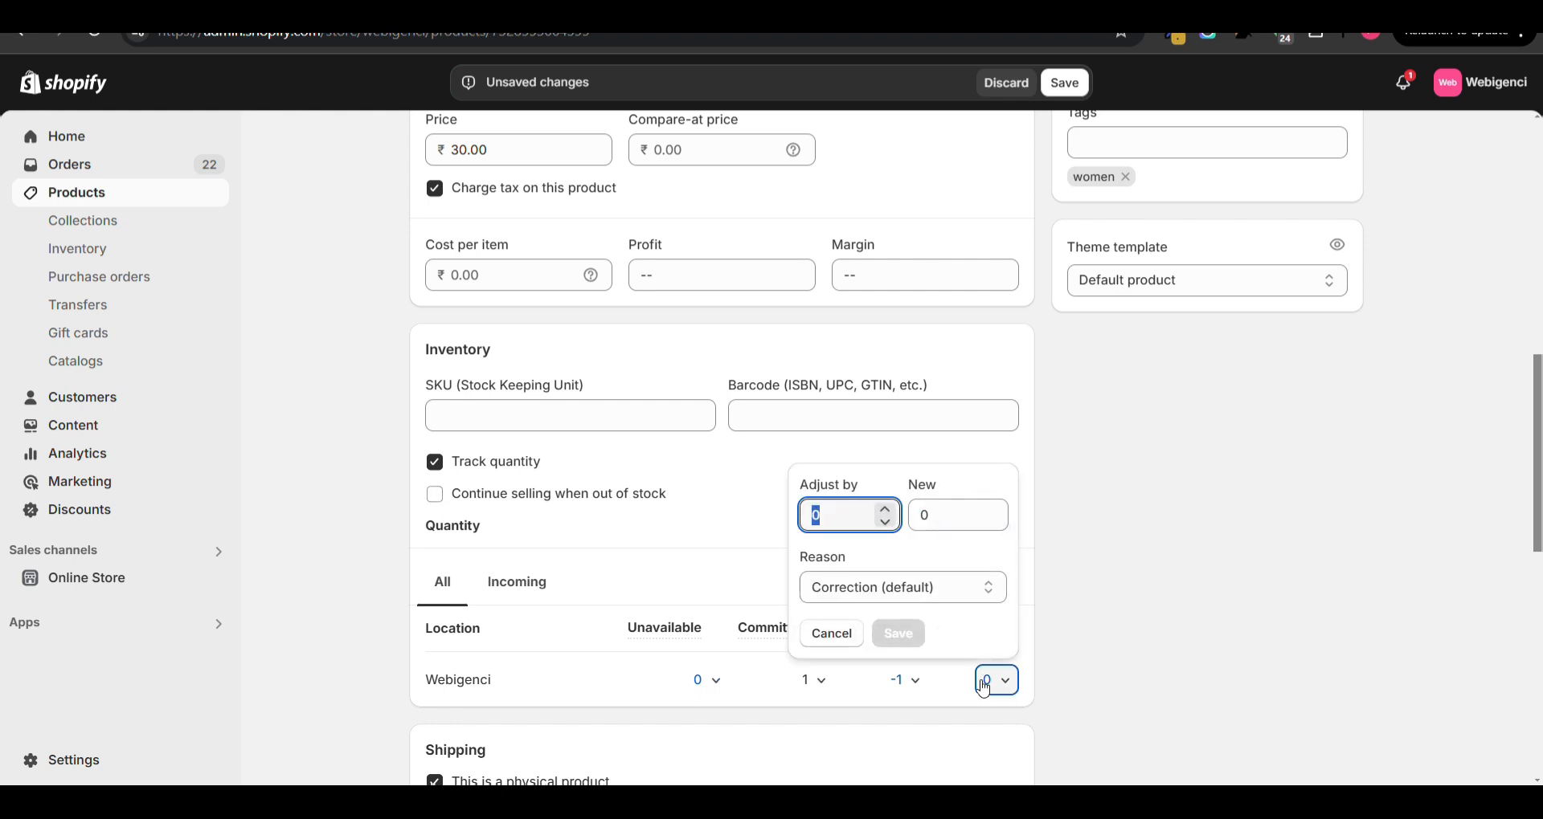
click(922, 516)
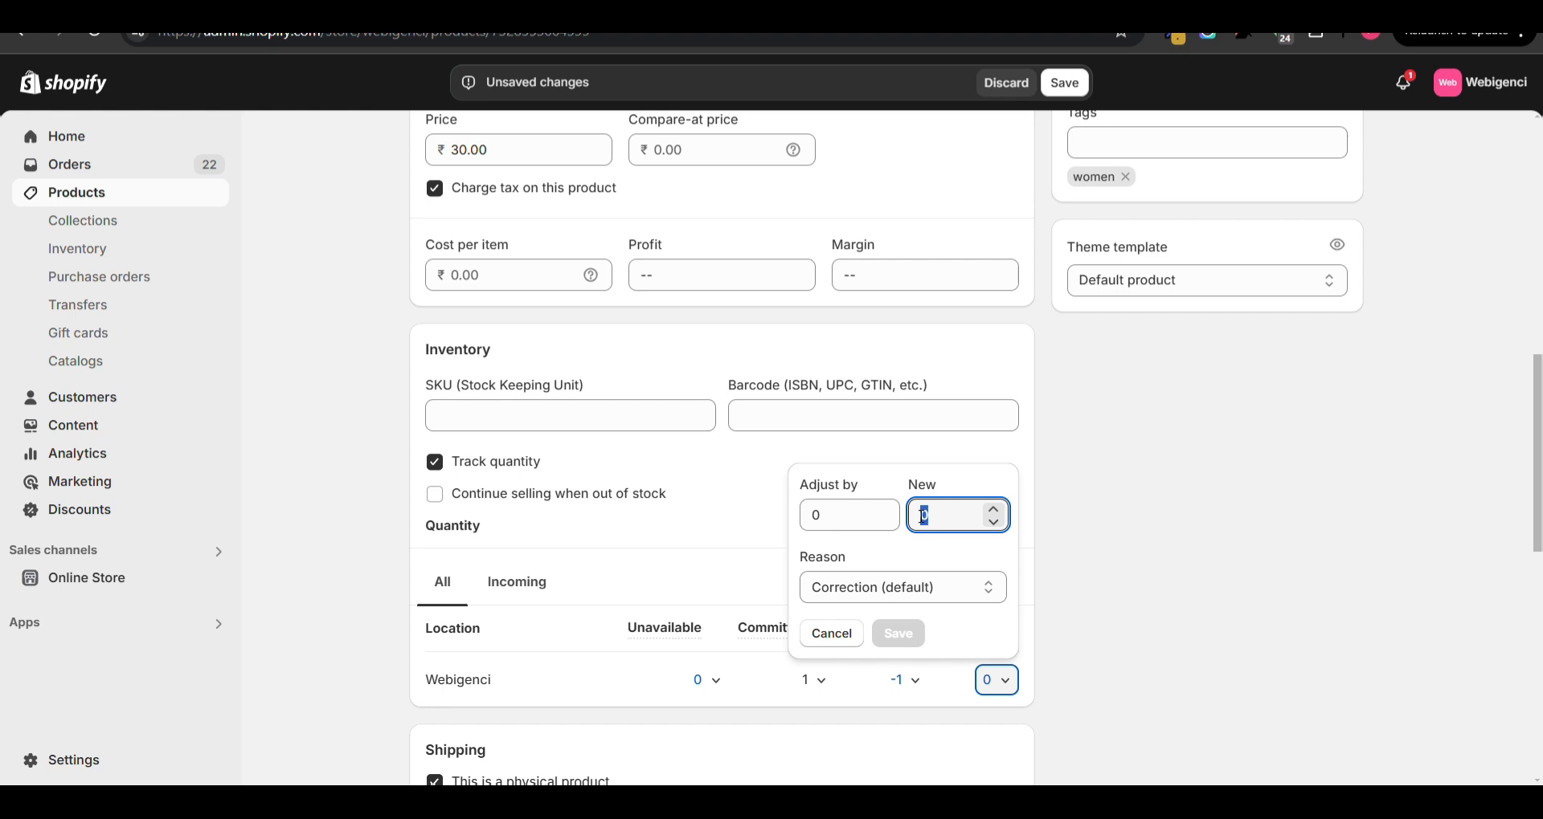
text(1)
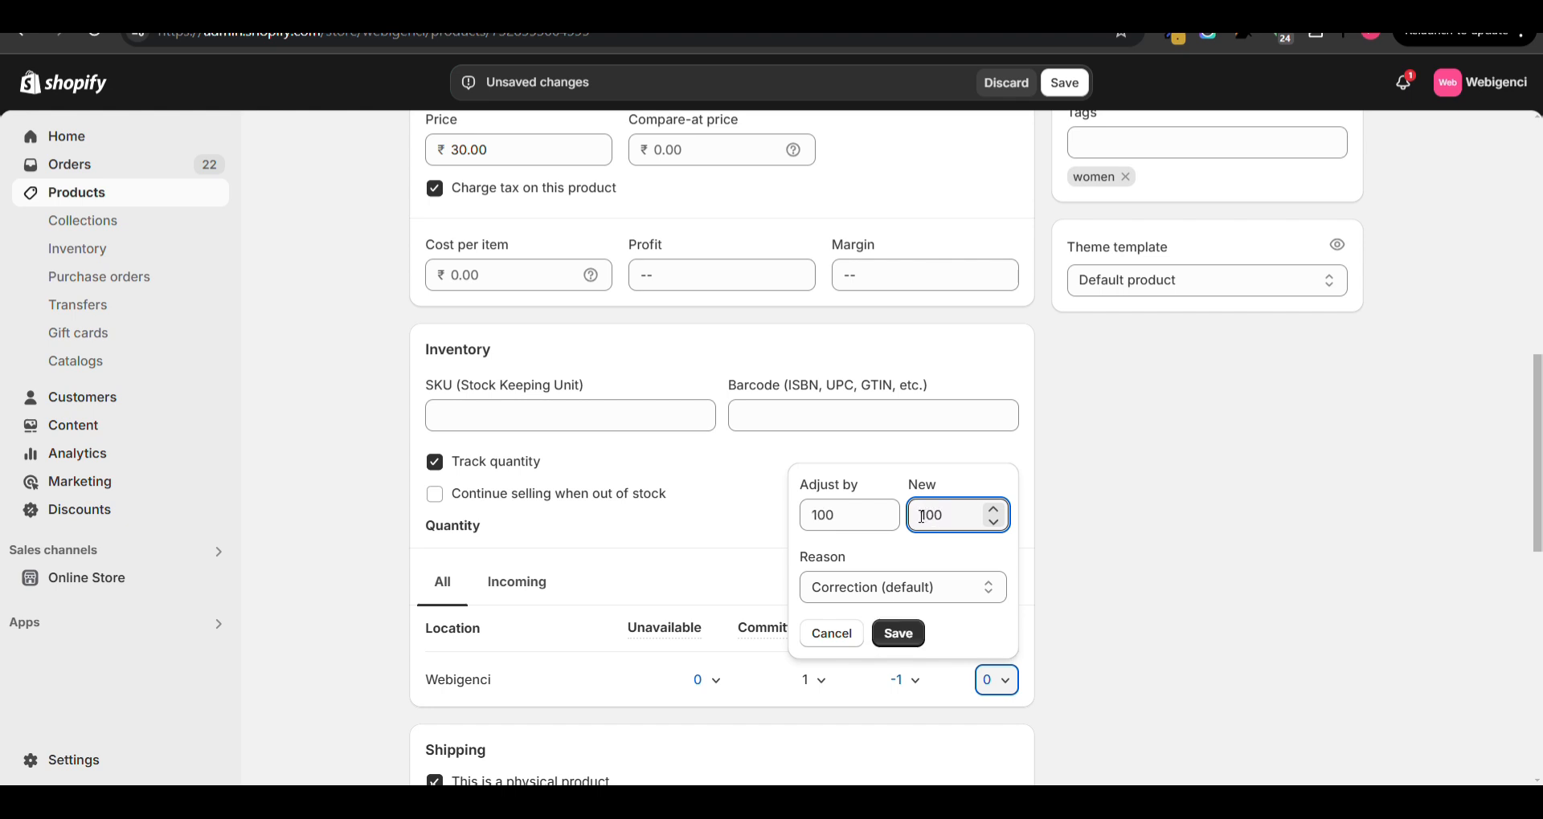
text(00)
click(900, 634)
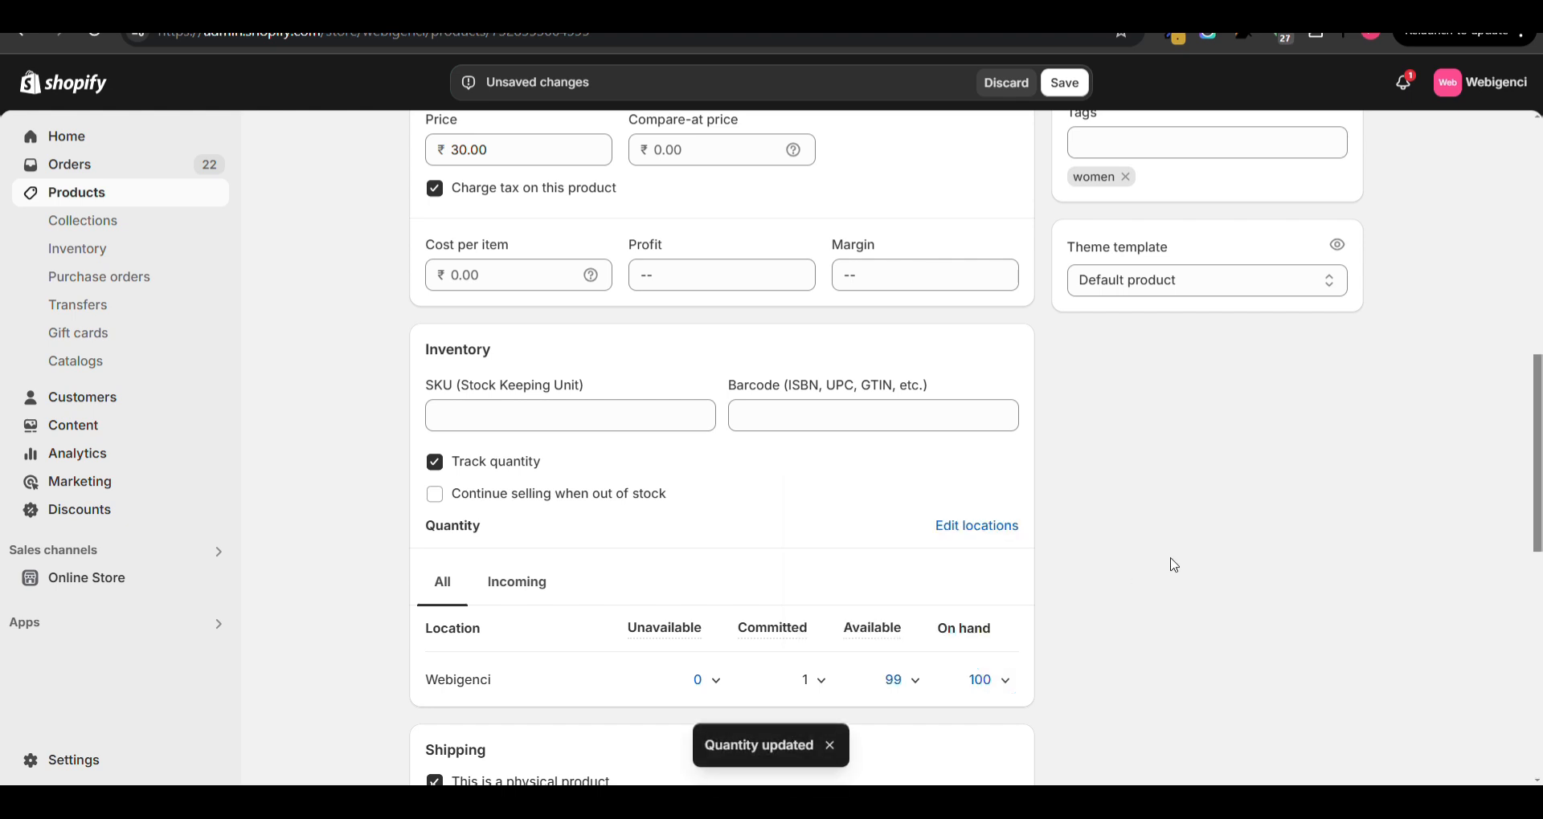
- Look up which order holds the bag's committed stock and open that order
click(812, 680)
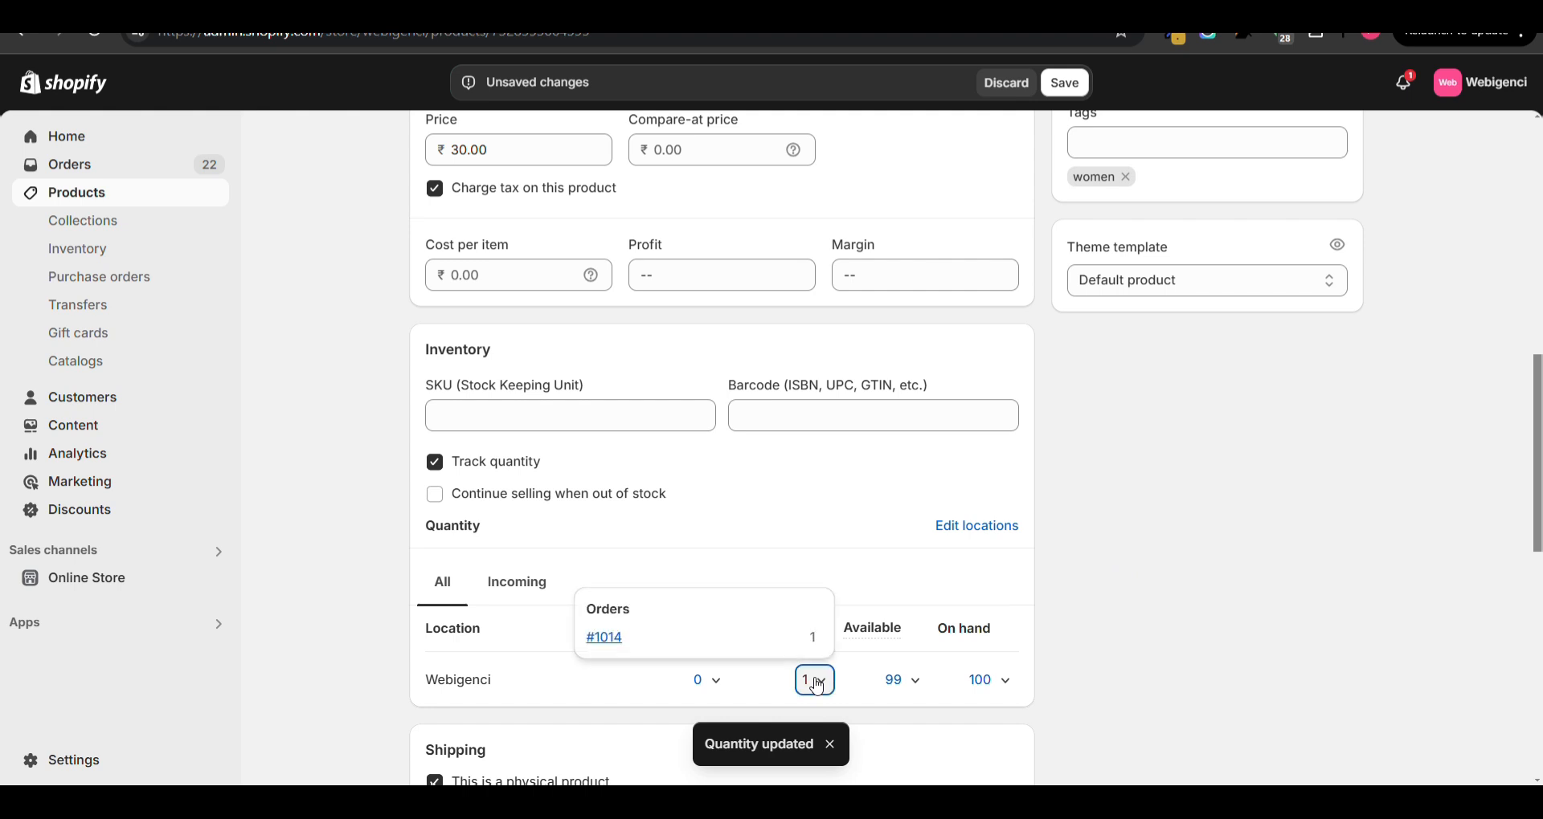
click(1234, 575)
click(813, 680)
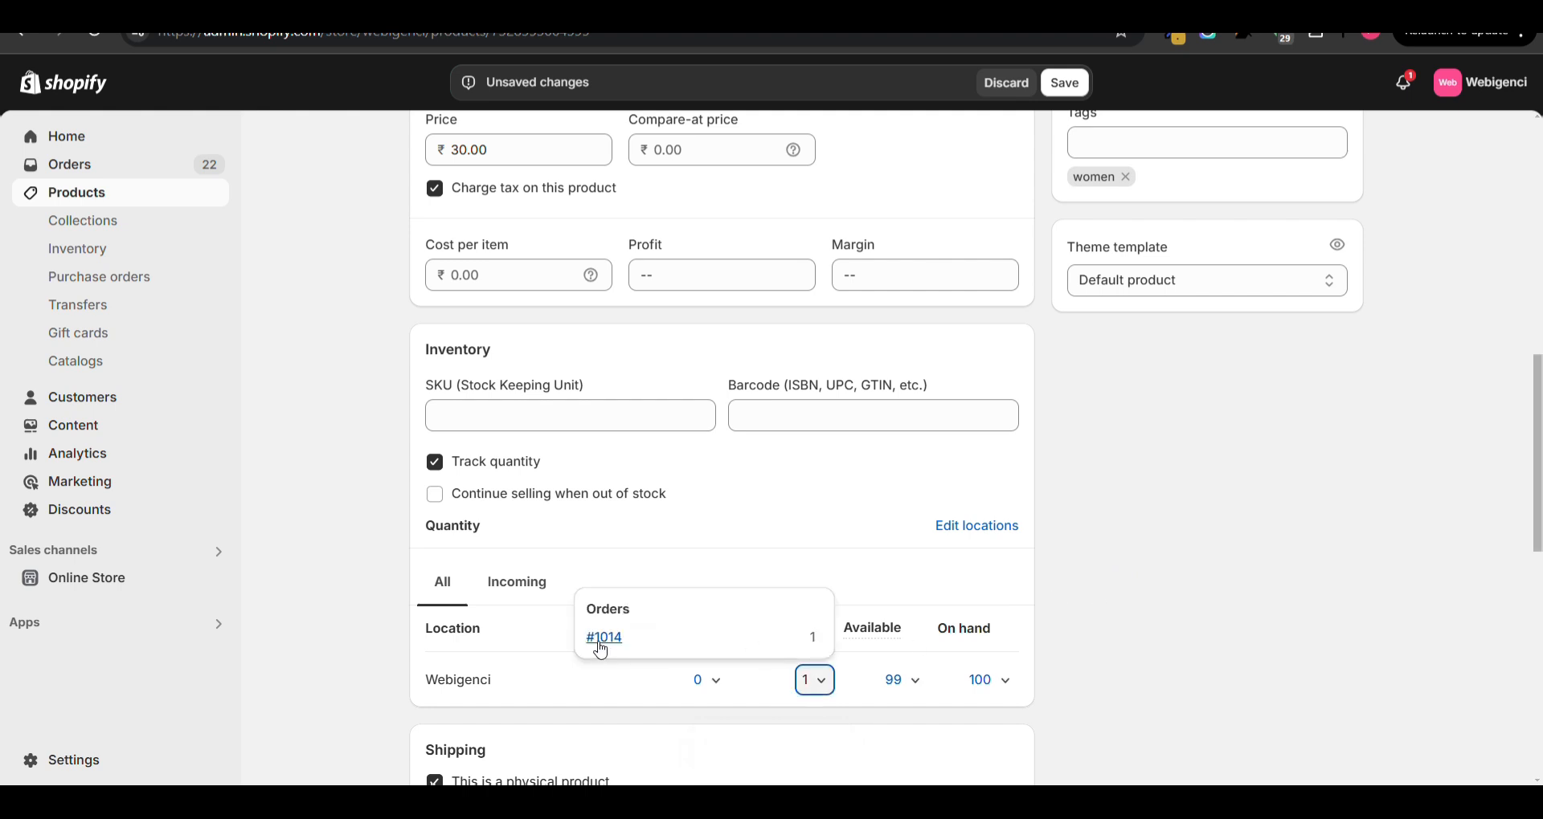
click(1141, 554)
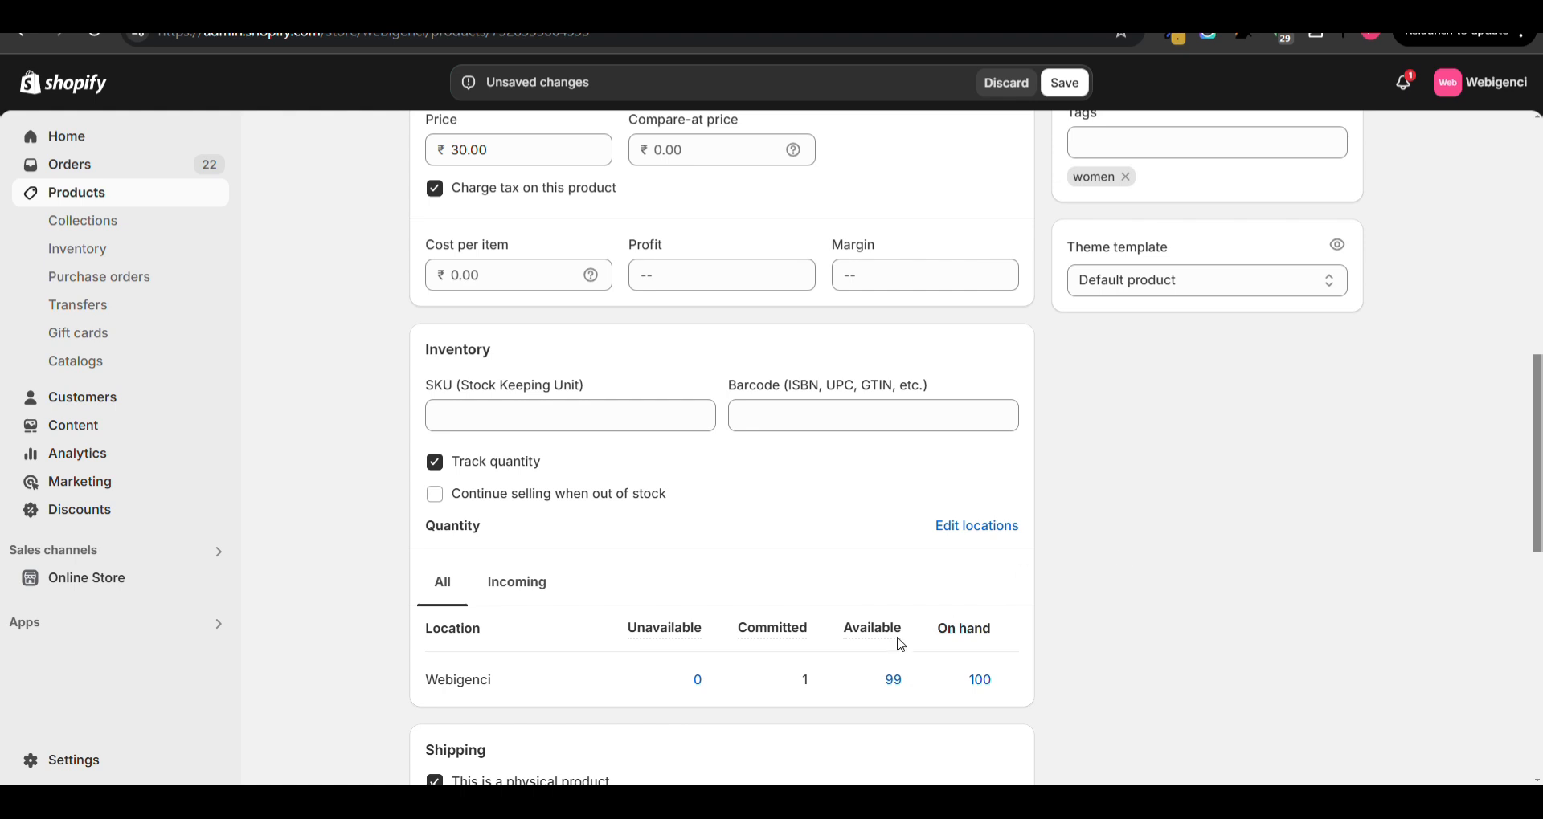
click(982, 681)
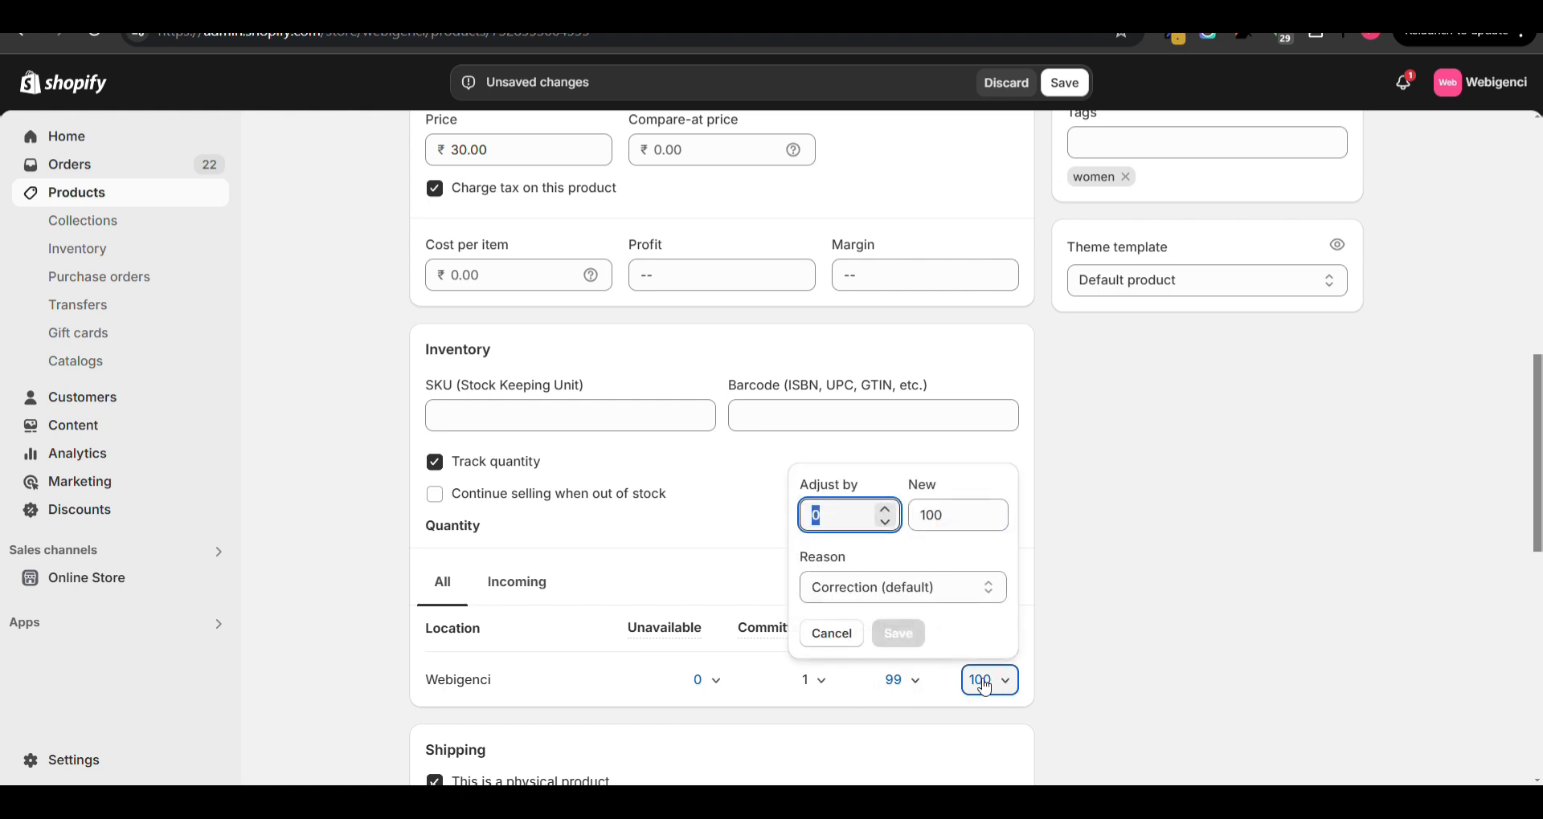
click(818, 682)
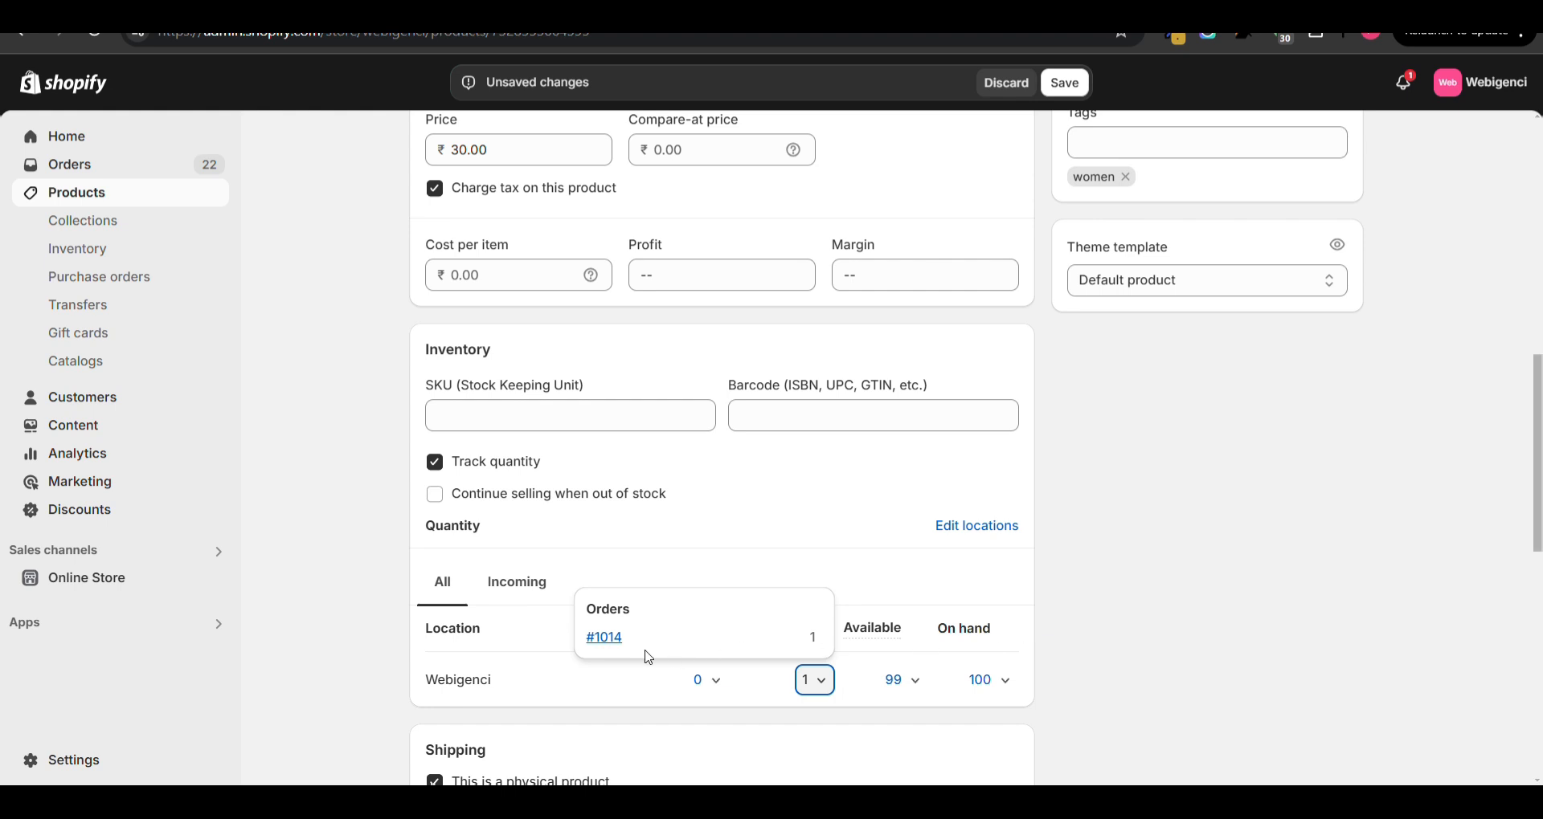
click(620, 639)
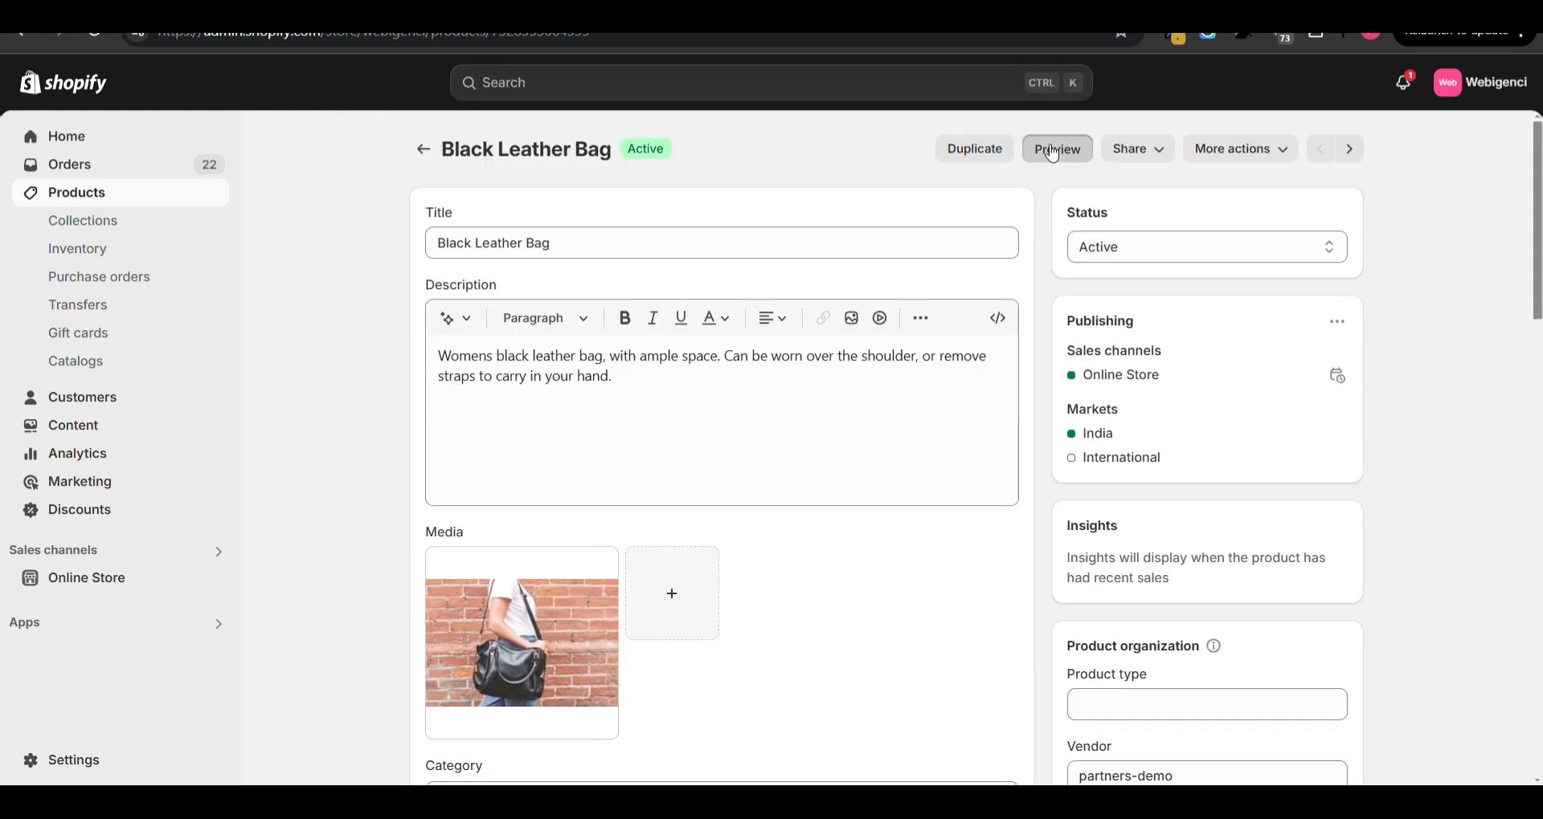
- Preview the Black Leather Bag on the online store and add one to the cart
click(1042, 148)
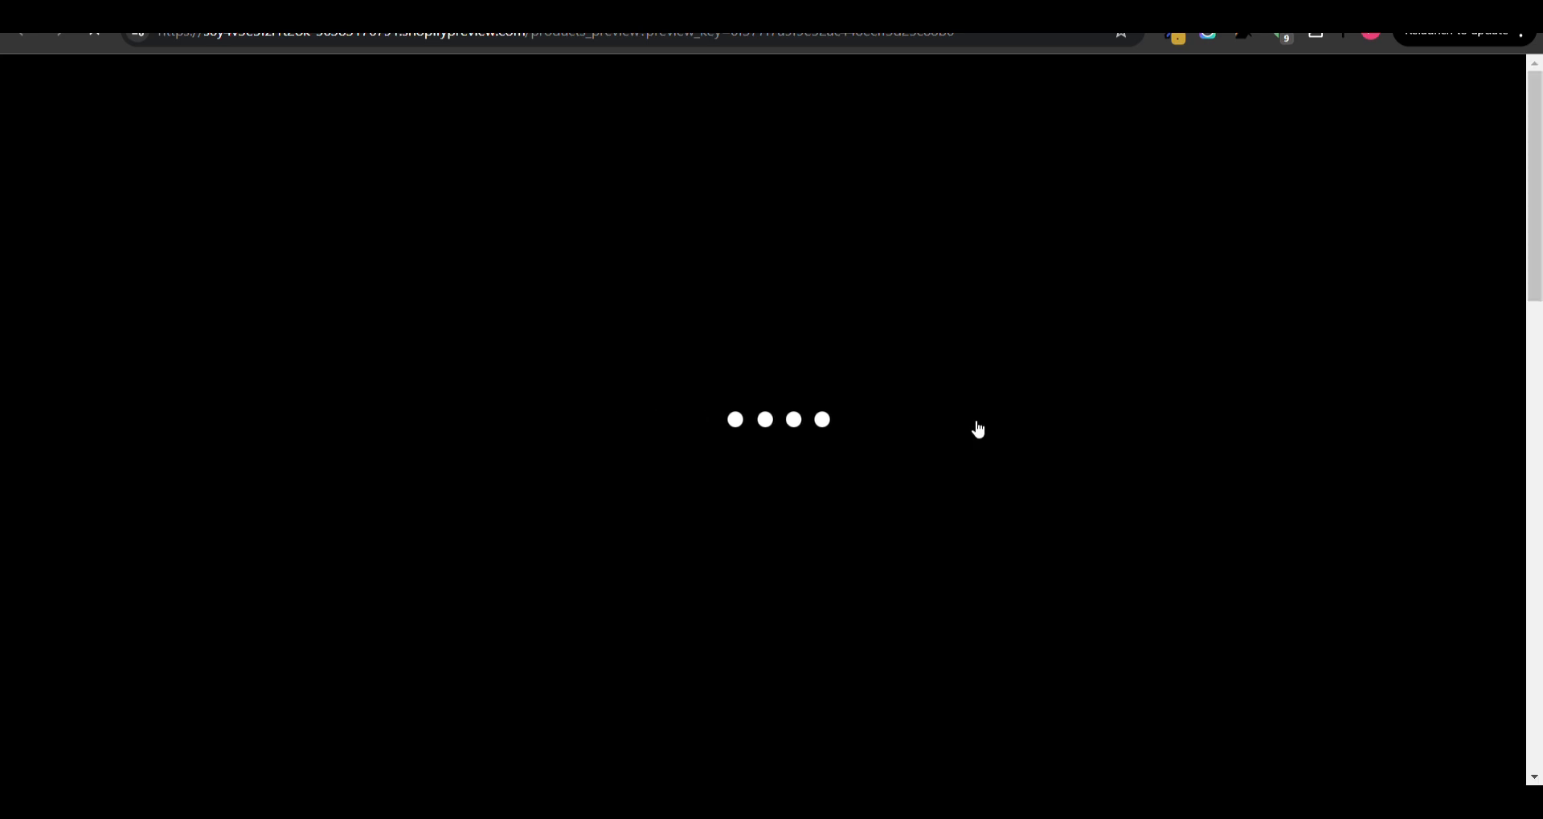
scroll(976, 427, down, 3)
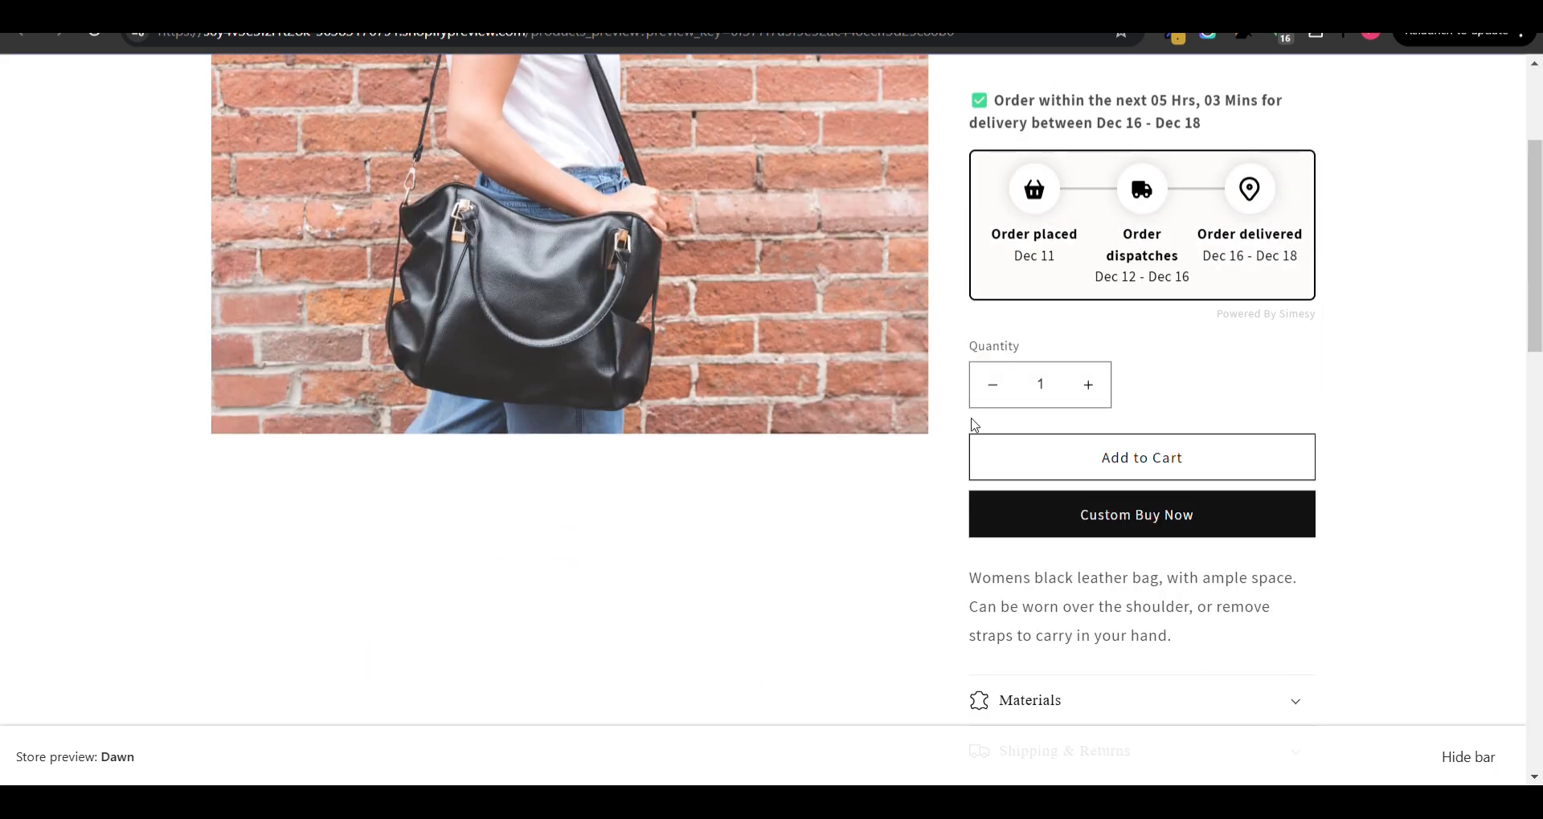
click(1093, 453)
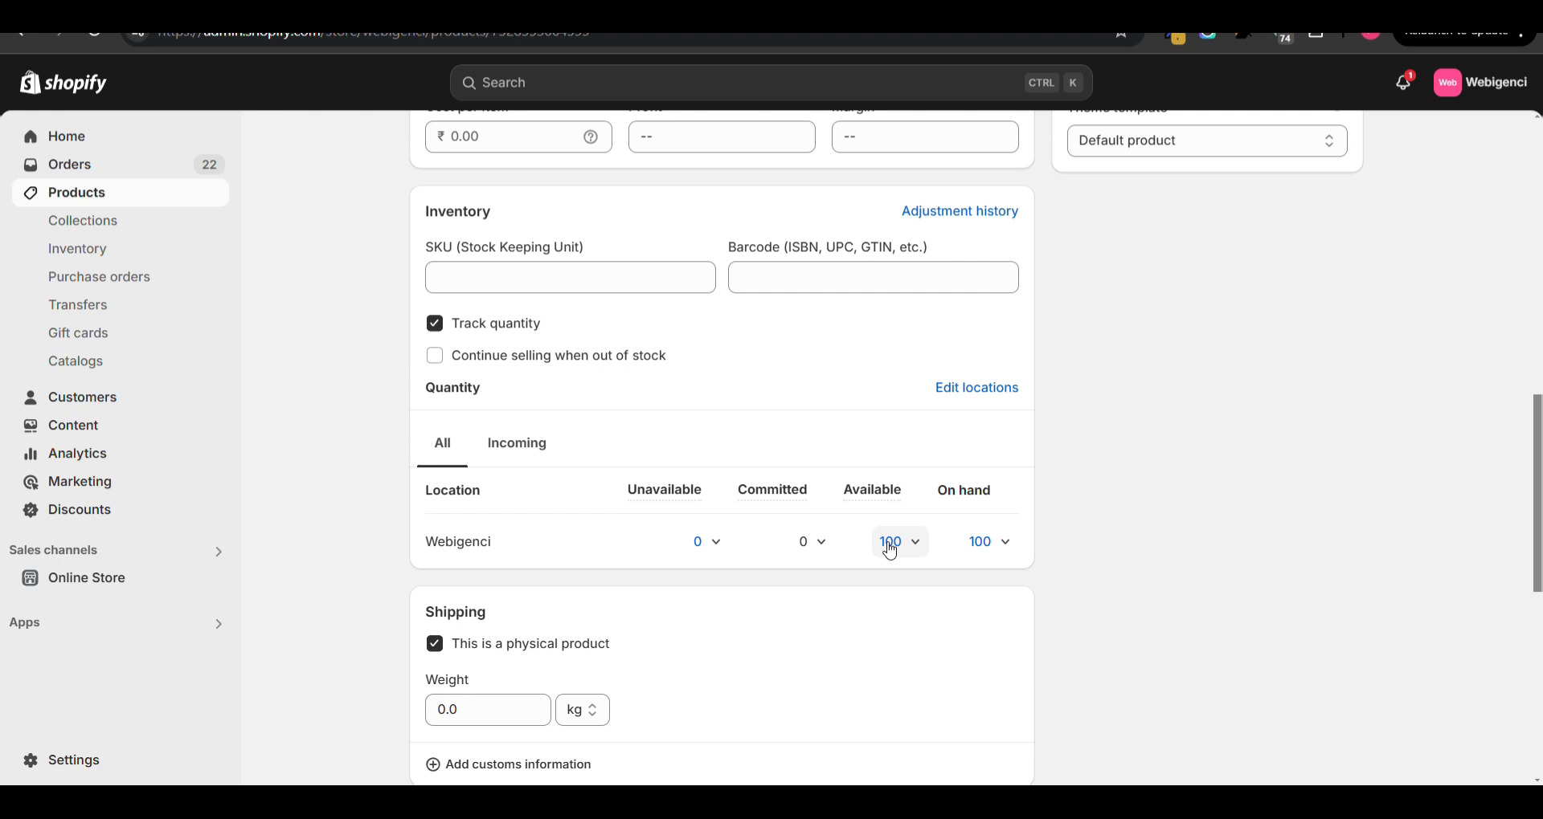
- Return to the bag's inventory settings and set the on-hand quantity at the Webigenci location to 0
scroll(890, 551, up, 1)
scroll(889, 551, up, 2)
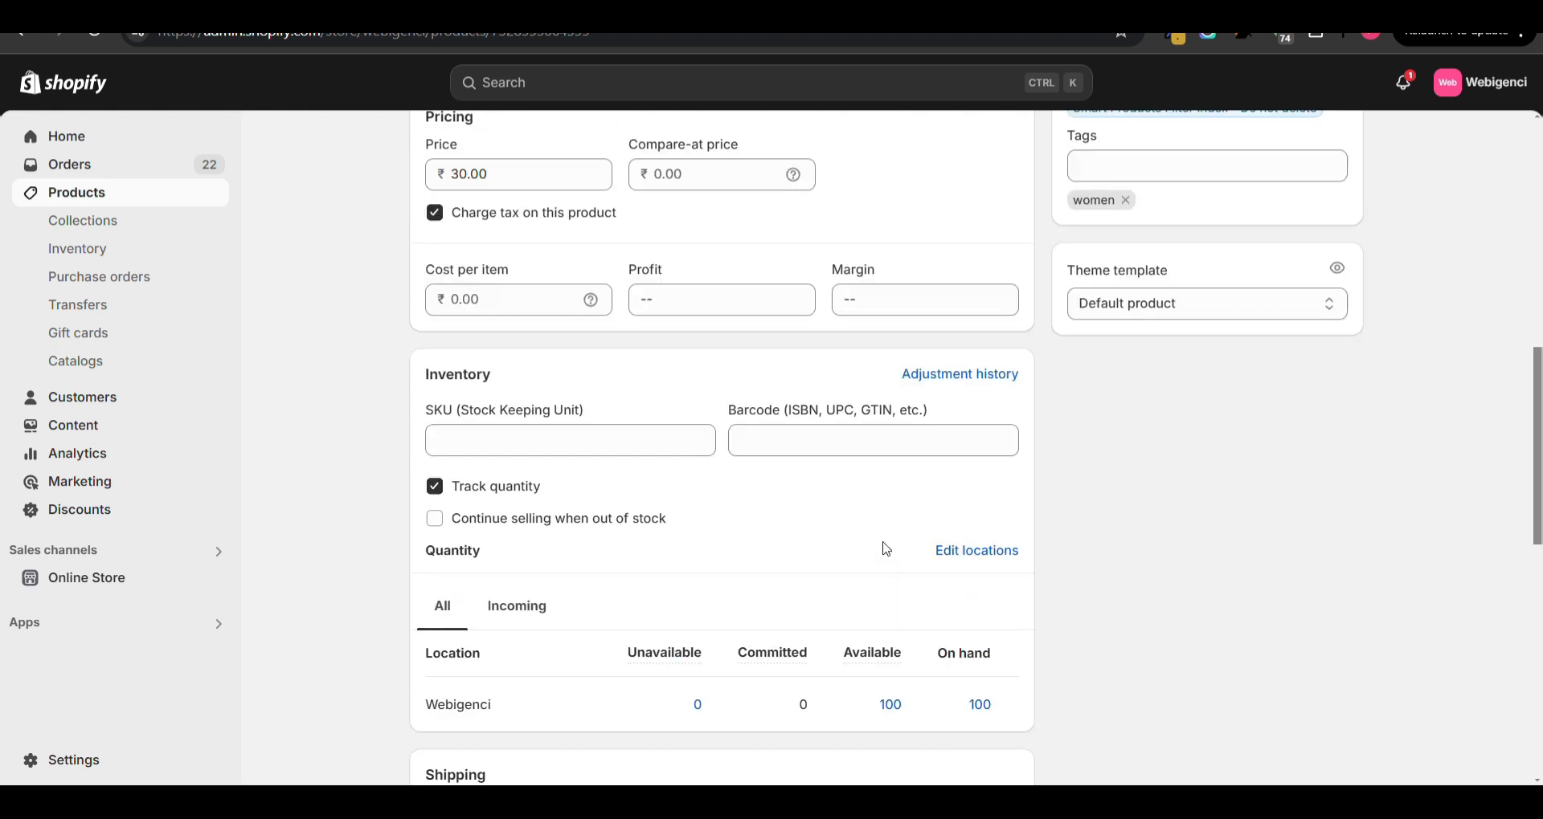
click(505, 646)
scroll(505, 646, down, 1)
click(442, 555)
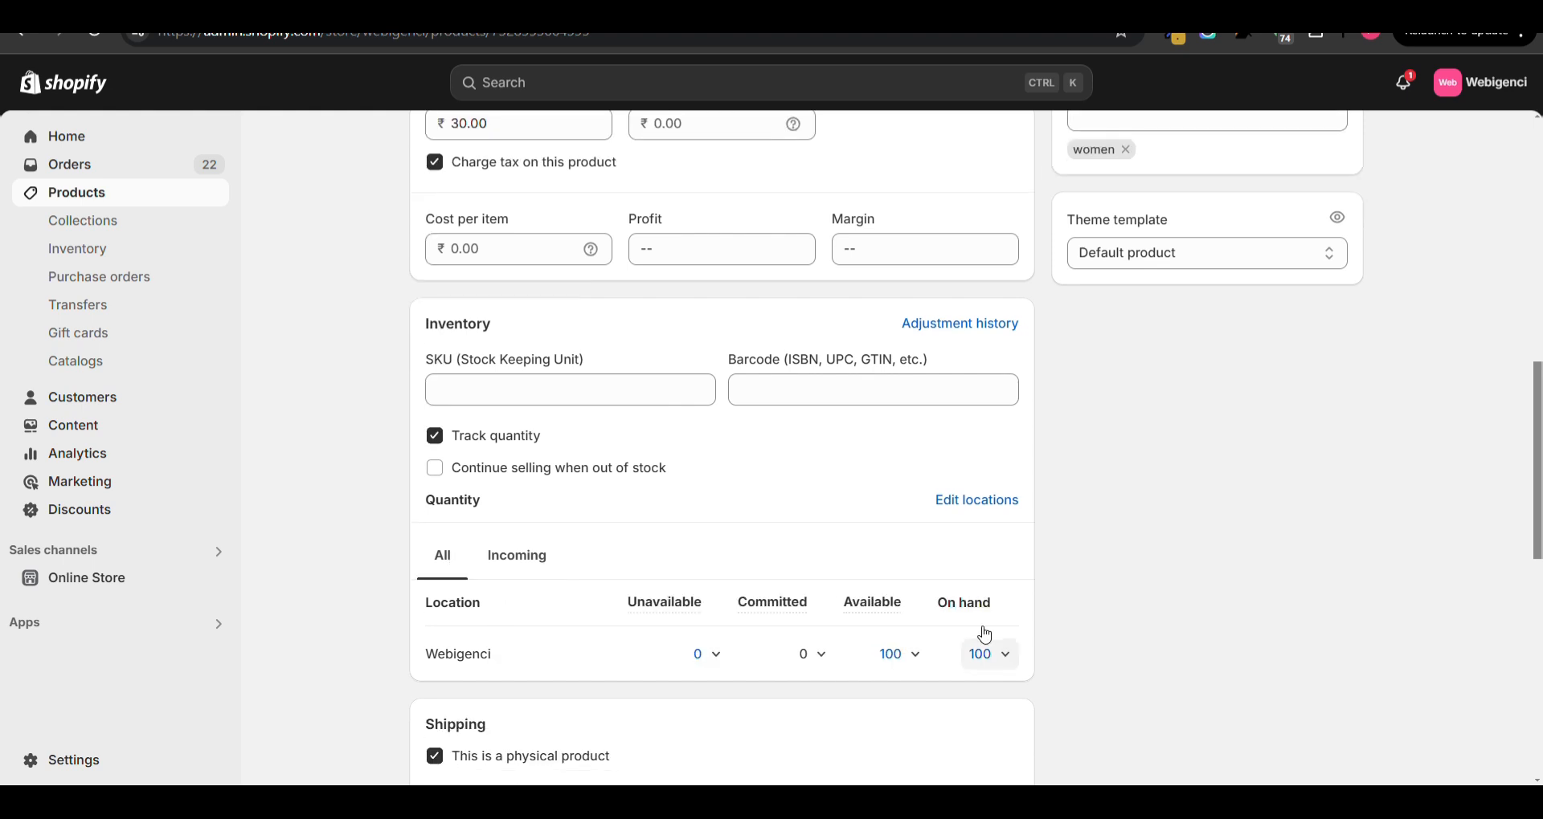
click(987, 665)
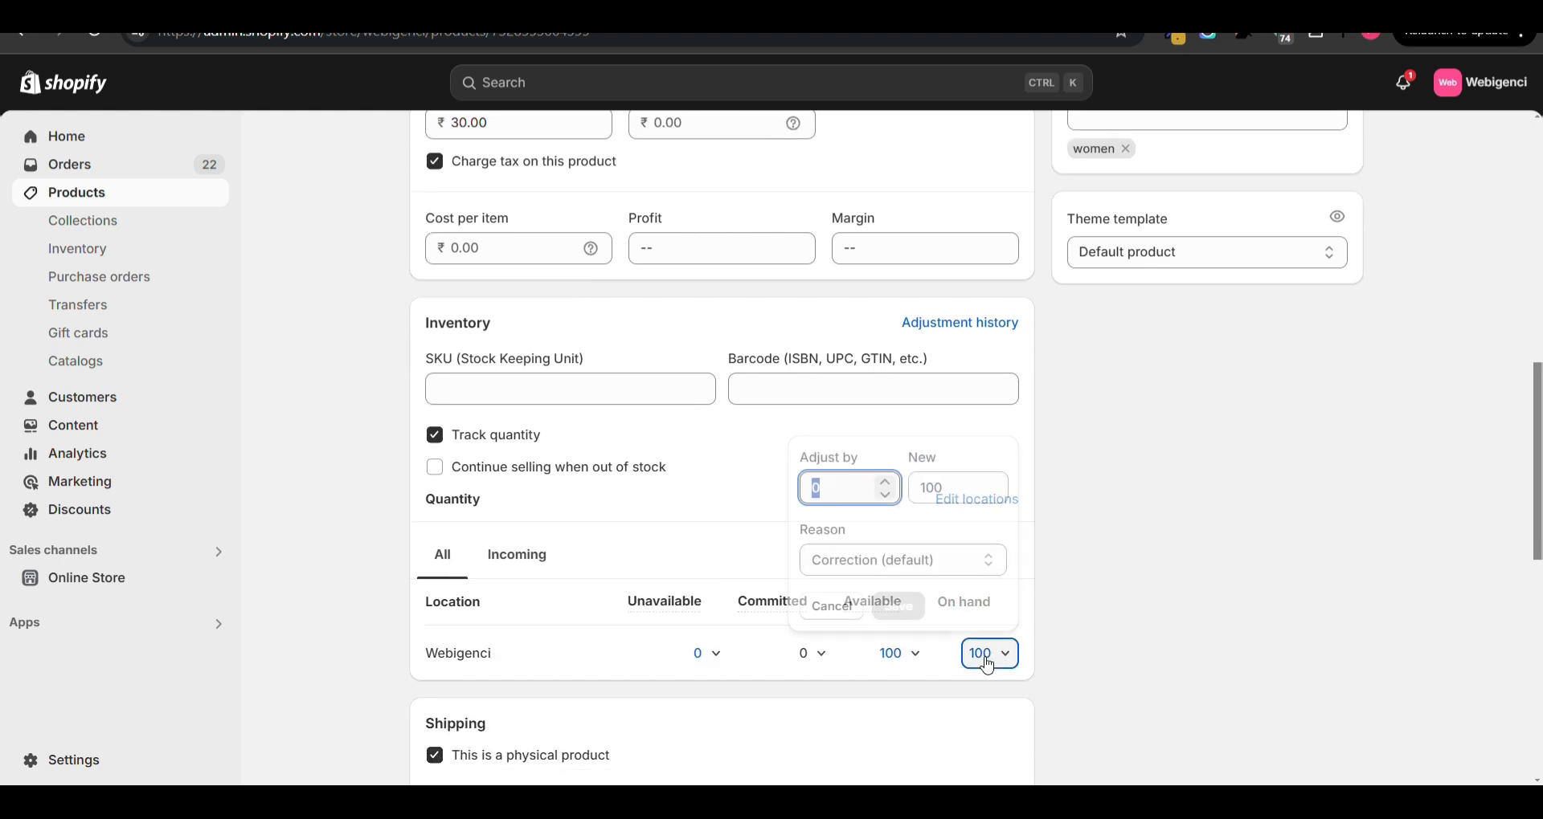
click(955, 497)
text(0)
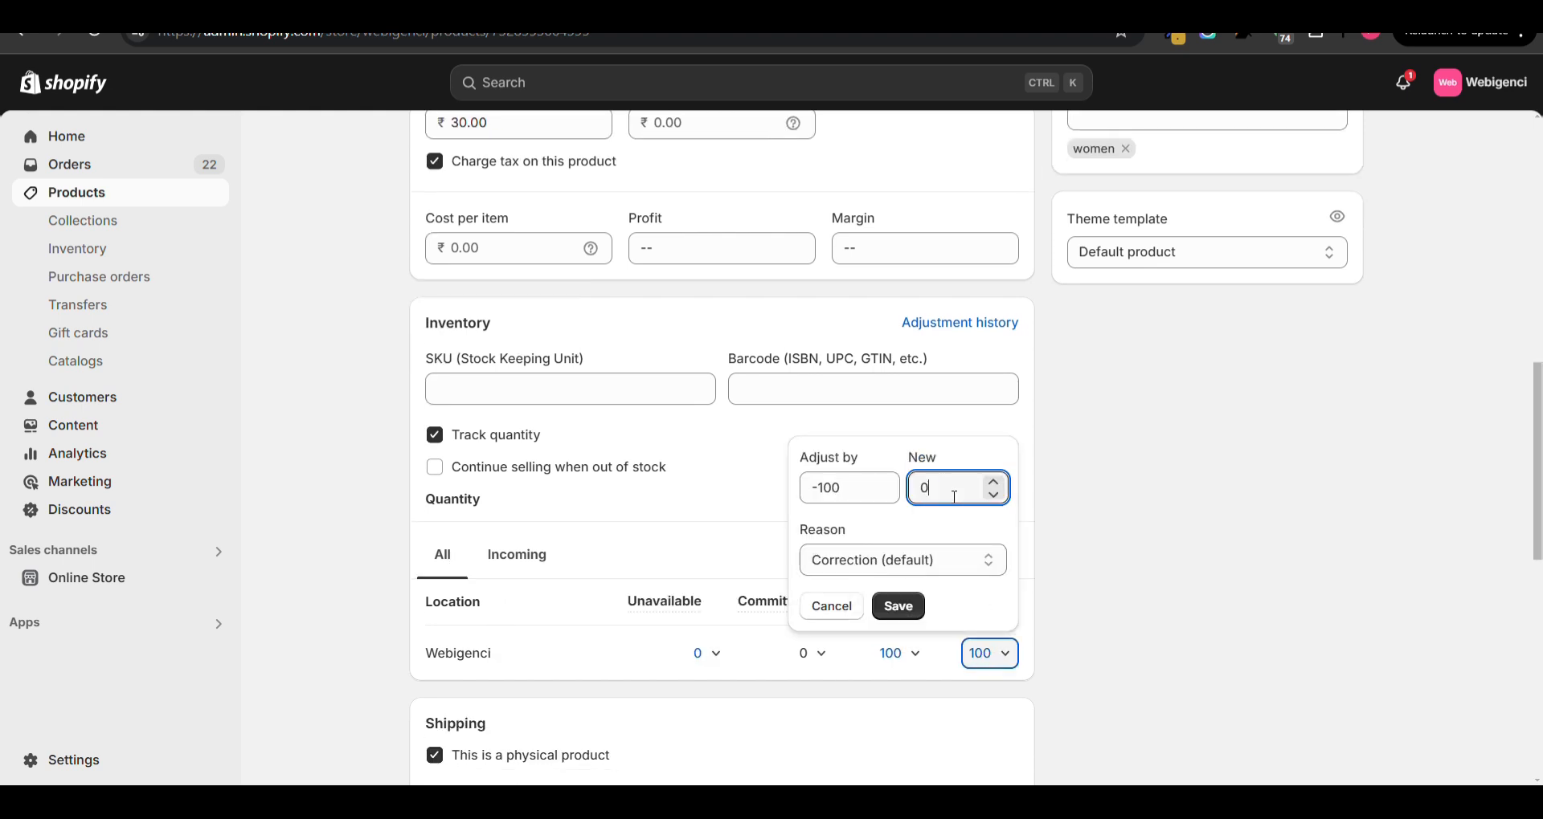
click(897, 606)
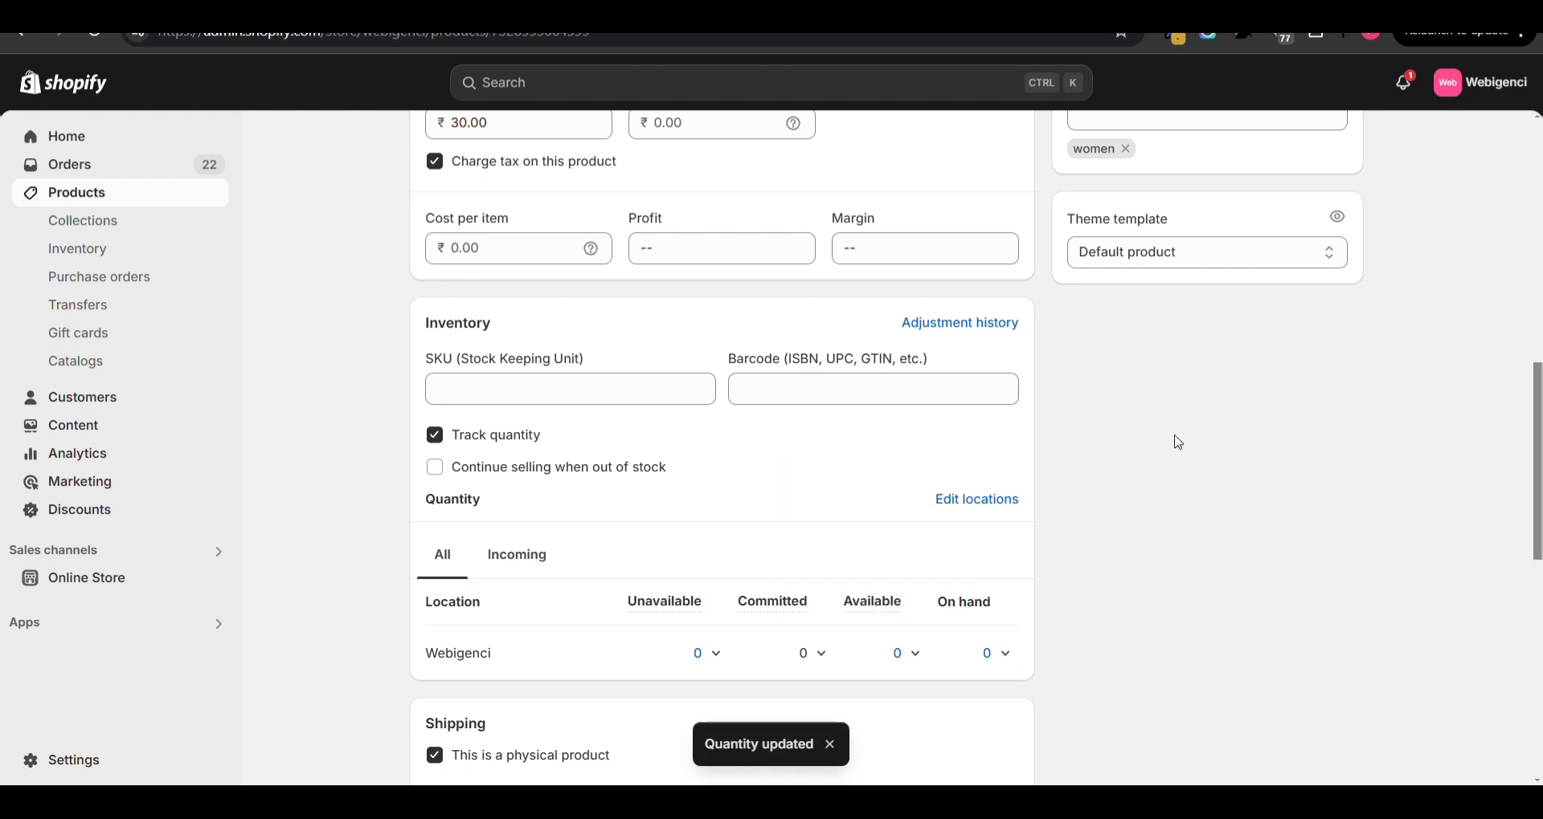
- Preview the bag's storefront page again to check its availability, and return to the product in the admin
scroll(1174, 437, up, 10)
click(1082, 159)
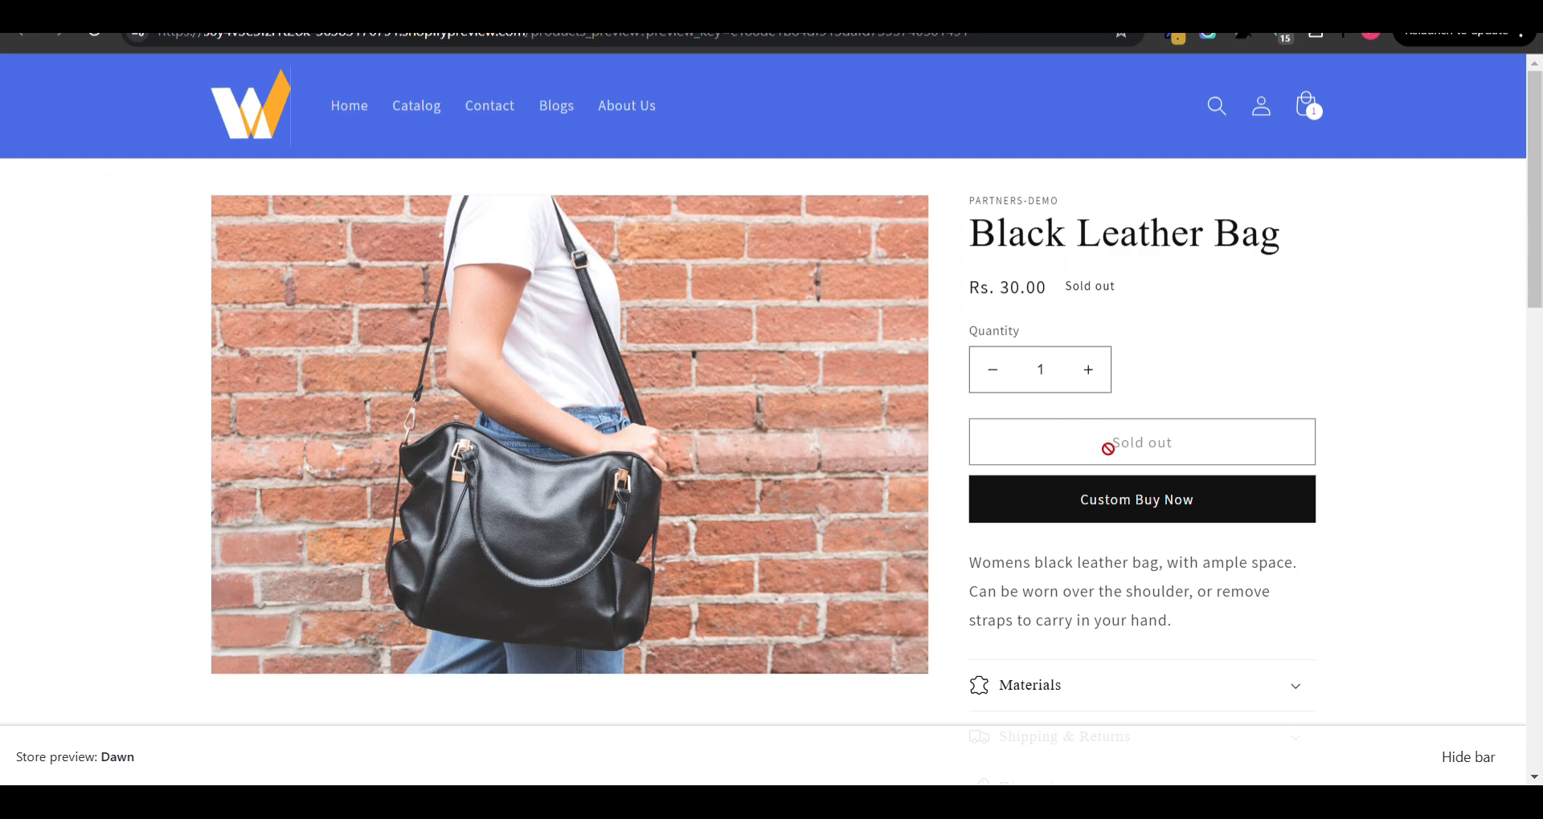
key(ctrl+shift+Tab)
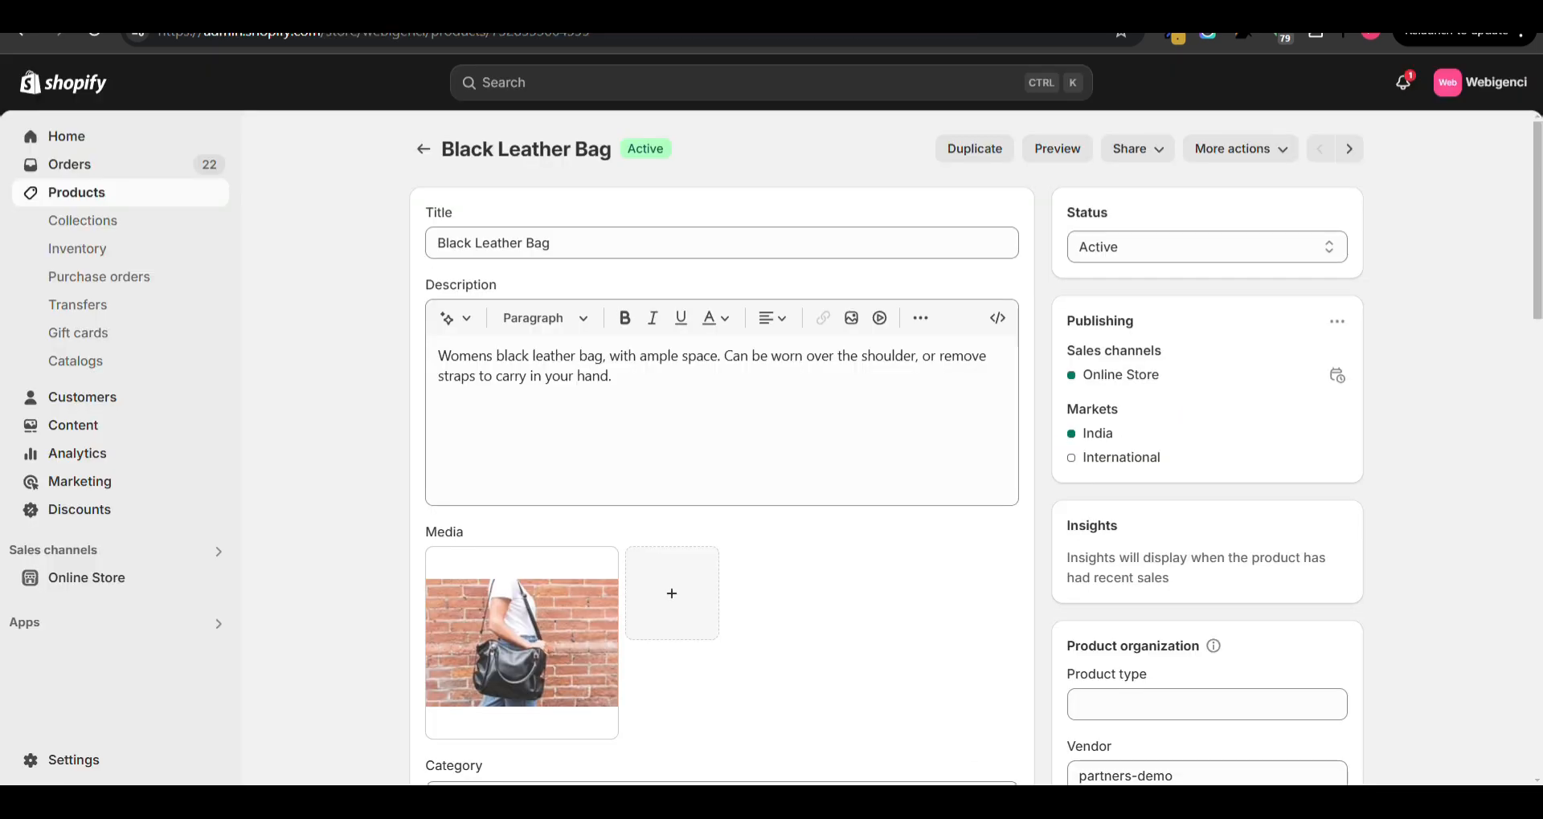
scroll(861, 500, down, 1)
scroll(857, 499, up, 1)
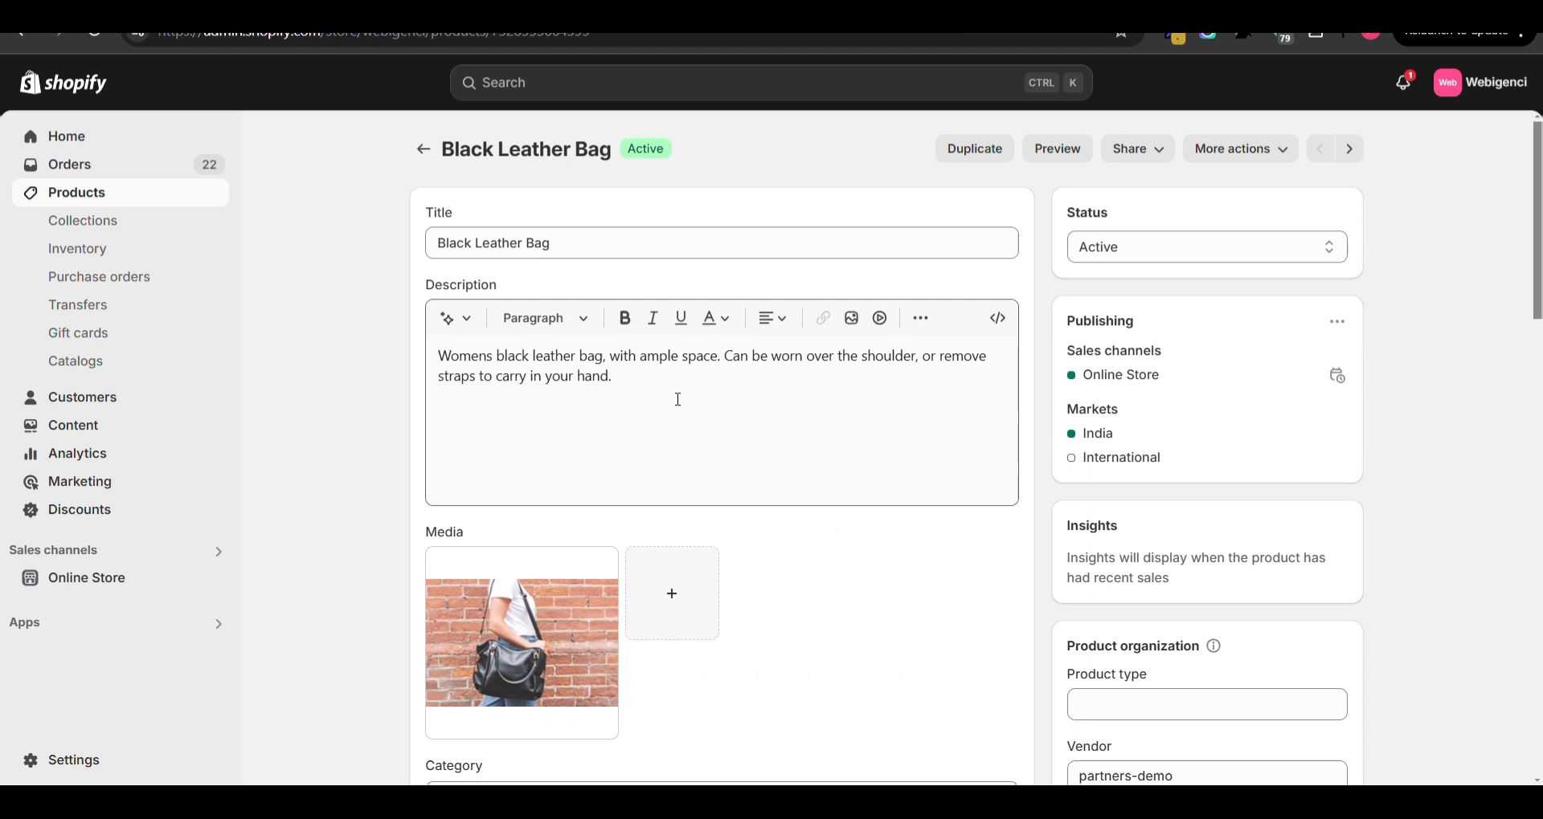
- Go back to the products list and open the Blue Silk Tuxedo product
click(423, 148)
scroll(562, 434, down, 5)
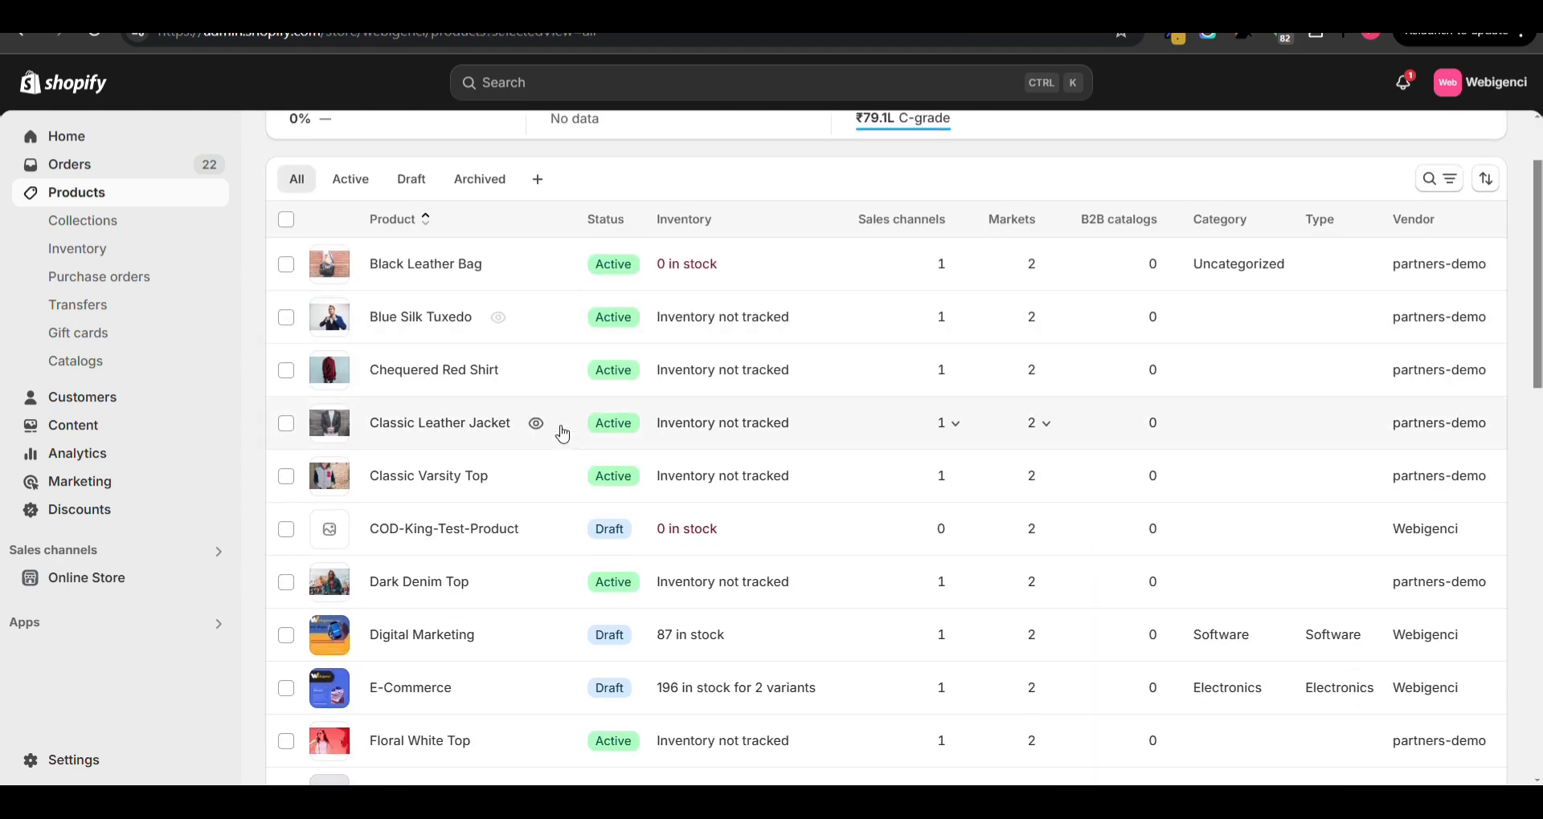
scroll(482, 426, up, 5)
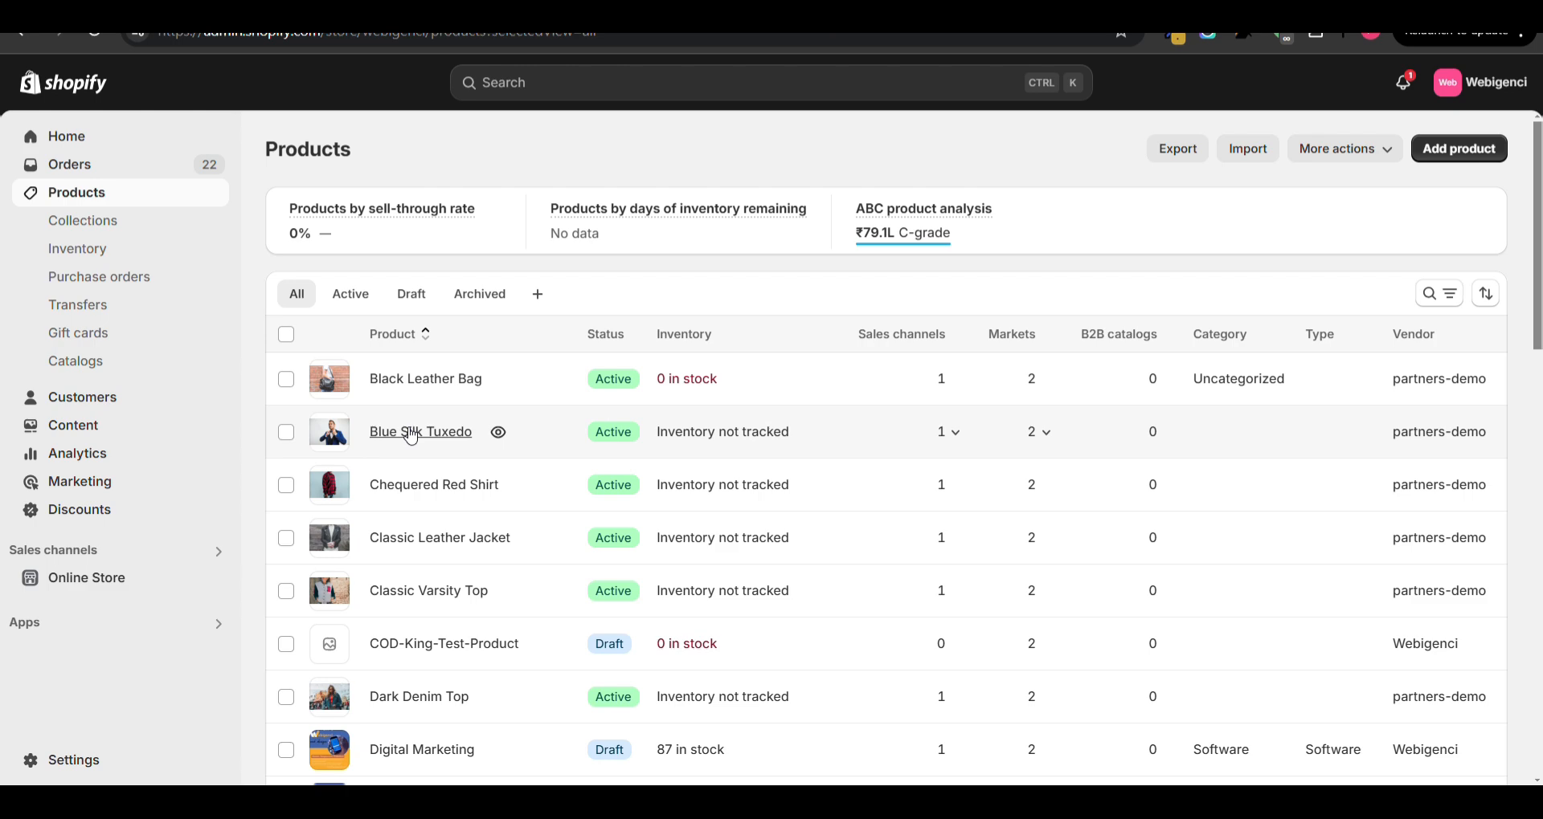
click(426, 432)
scroll(421, 533, down, 15)
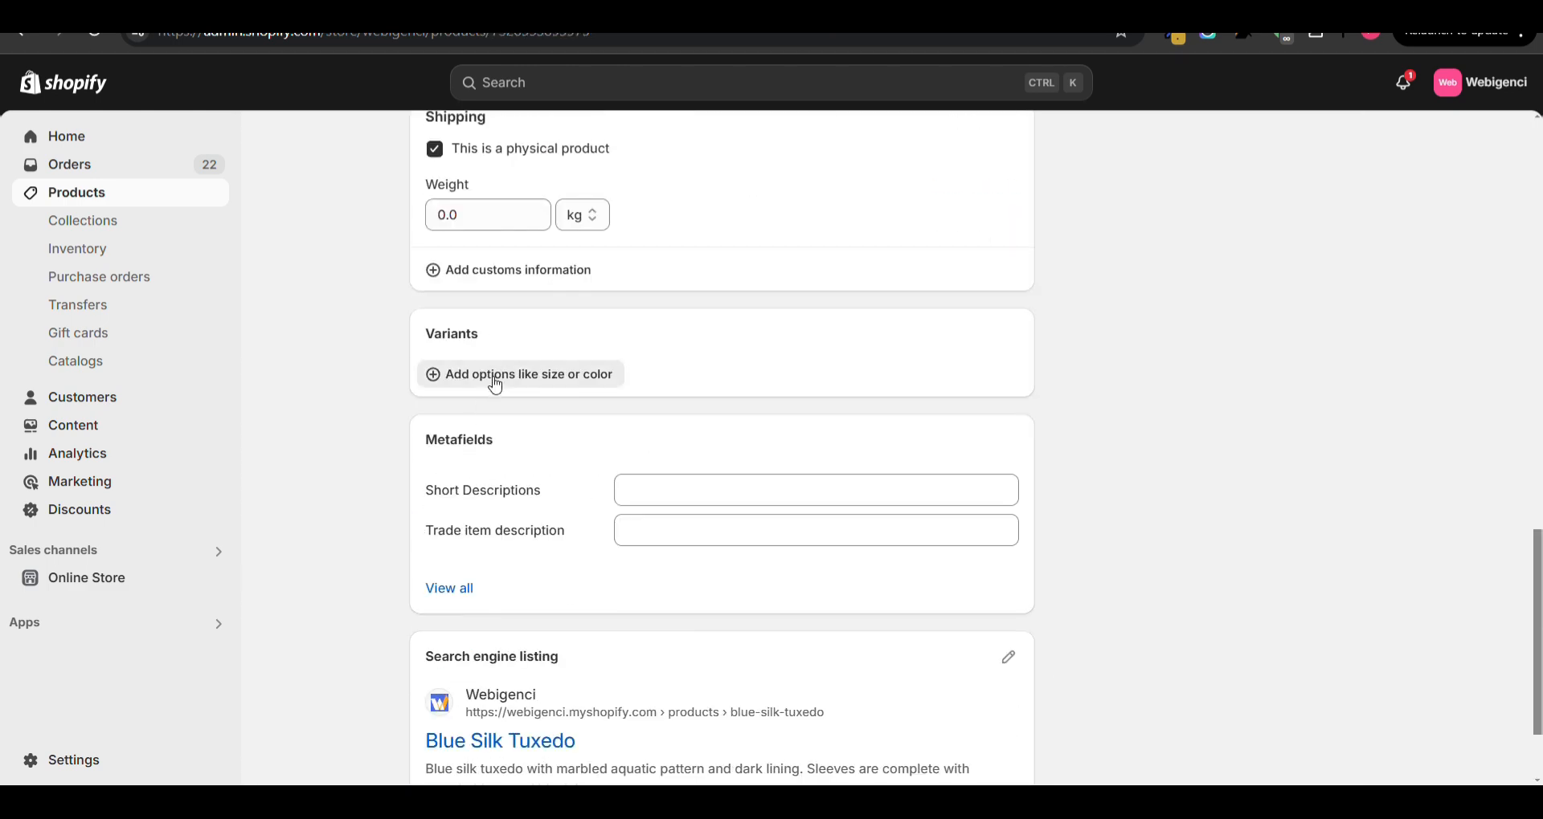
- Add a Color option with the values Black and Blue to the tuxedo and save the product
click(495, 376)
text(Color)
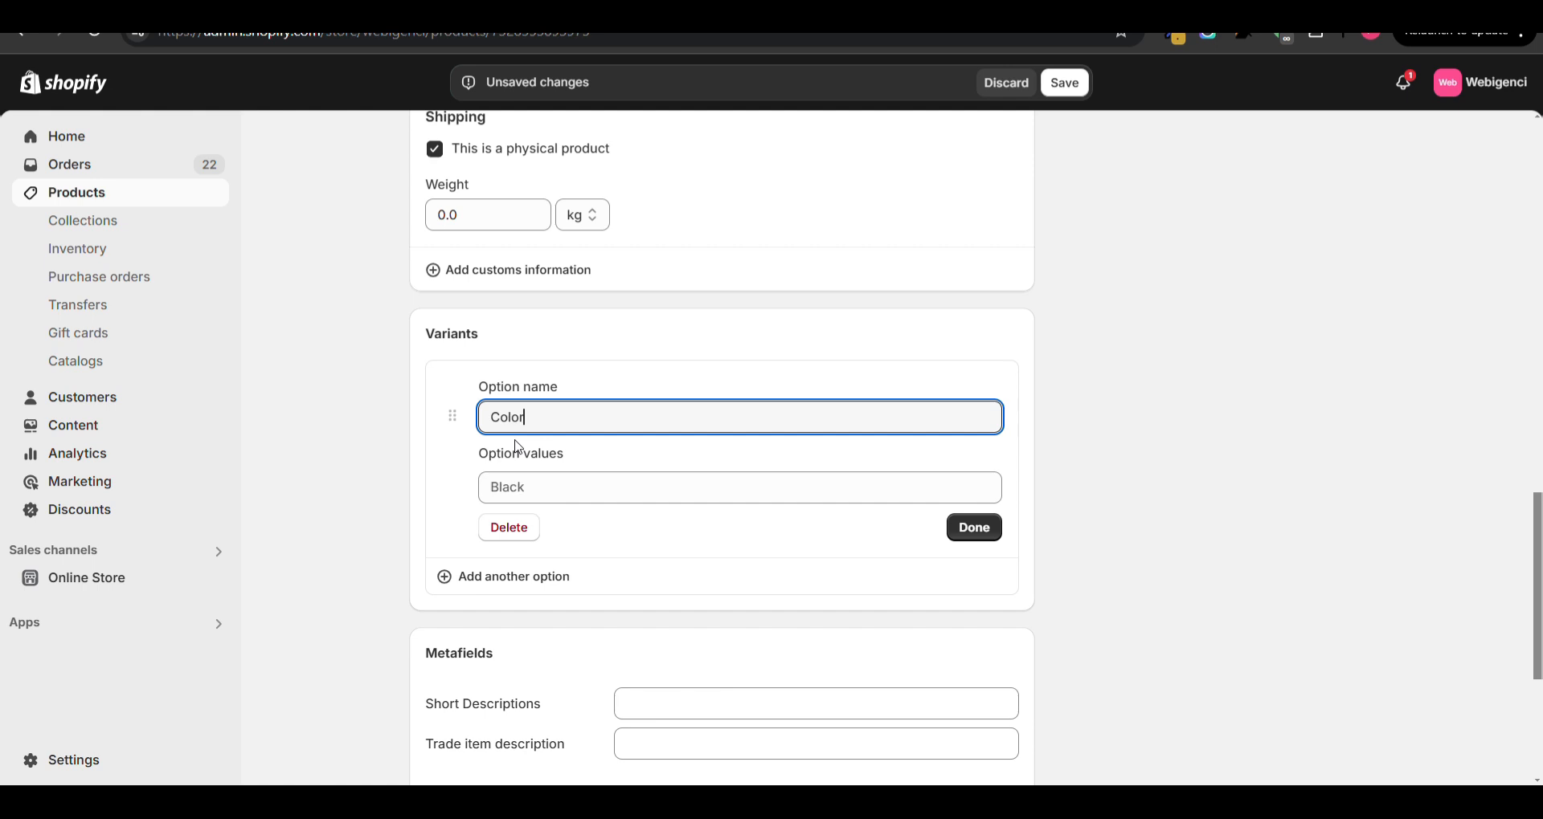
click(542, 501)
text(N)
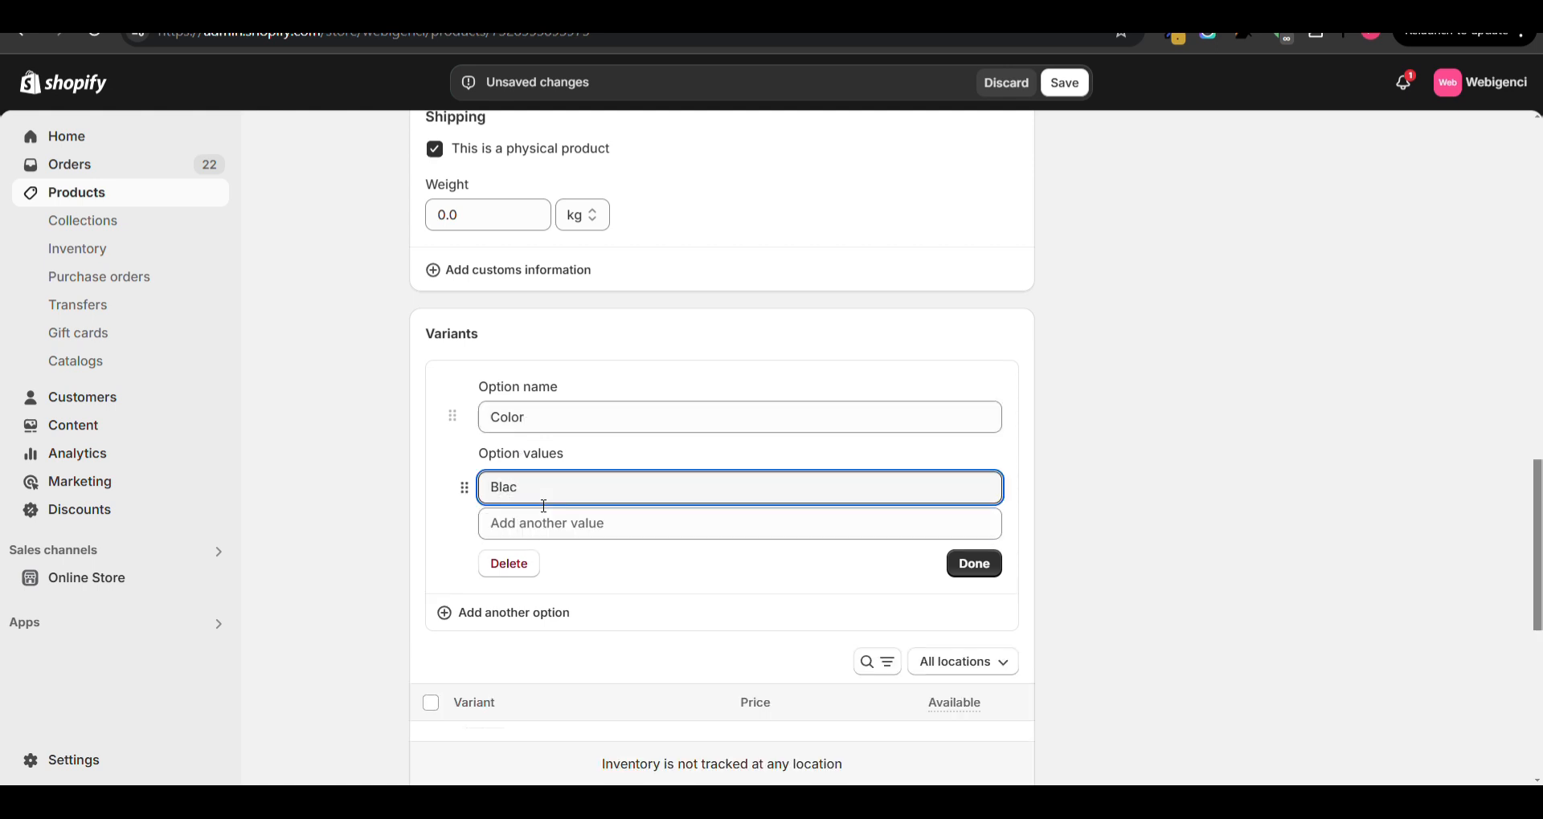
click(550, 518)
text(Blue)
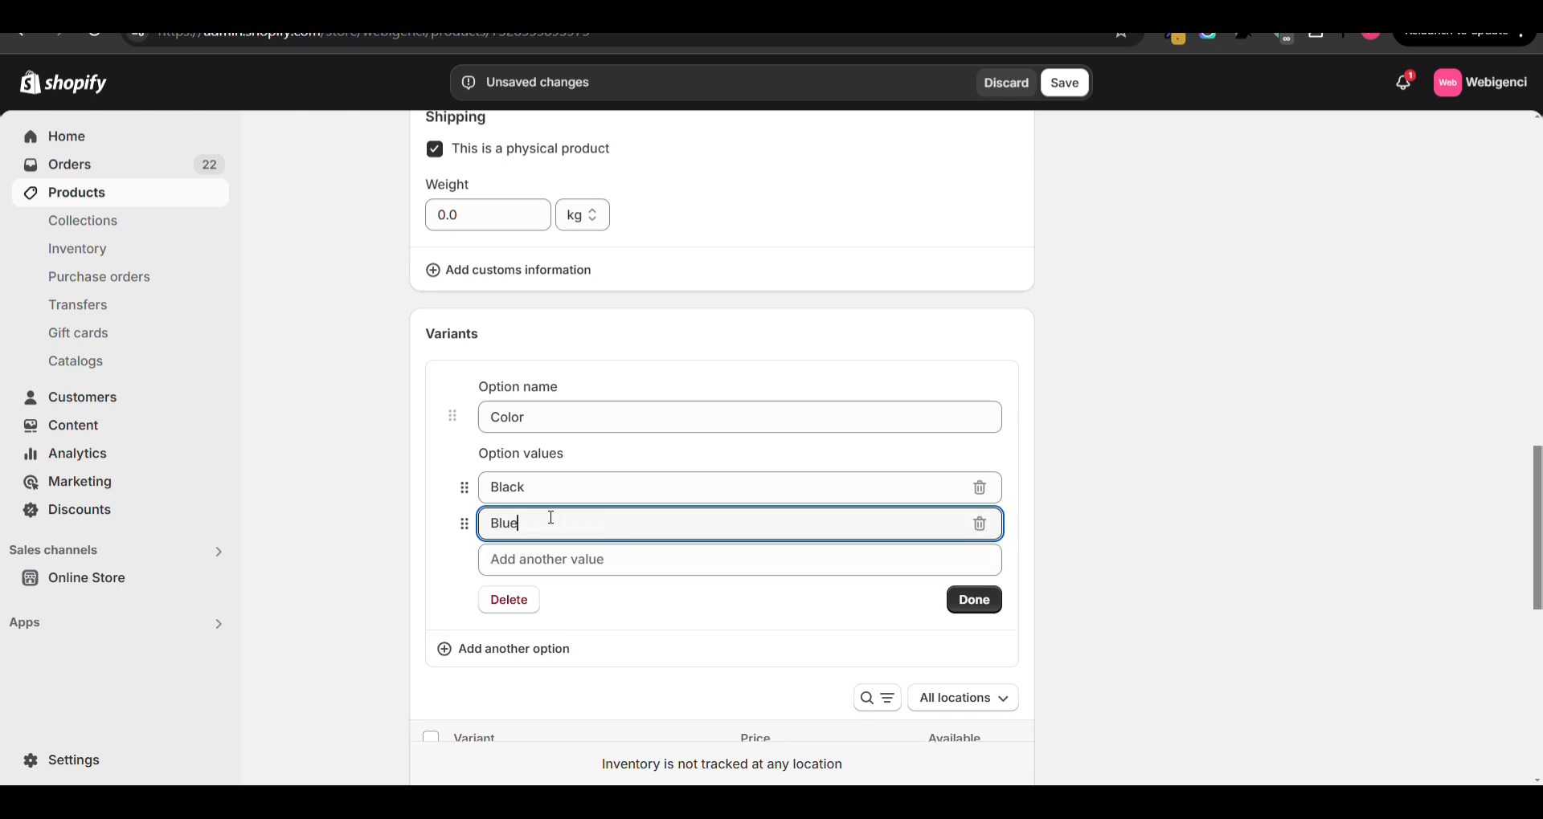
click(1062, 81)
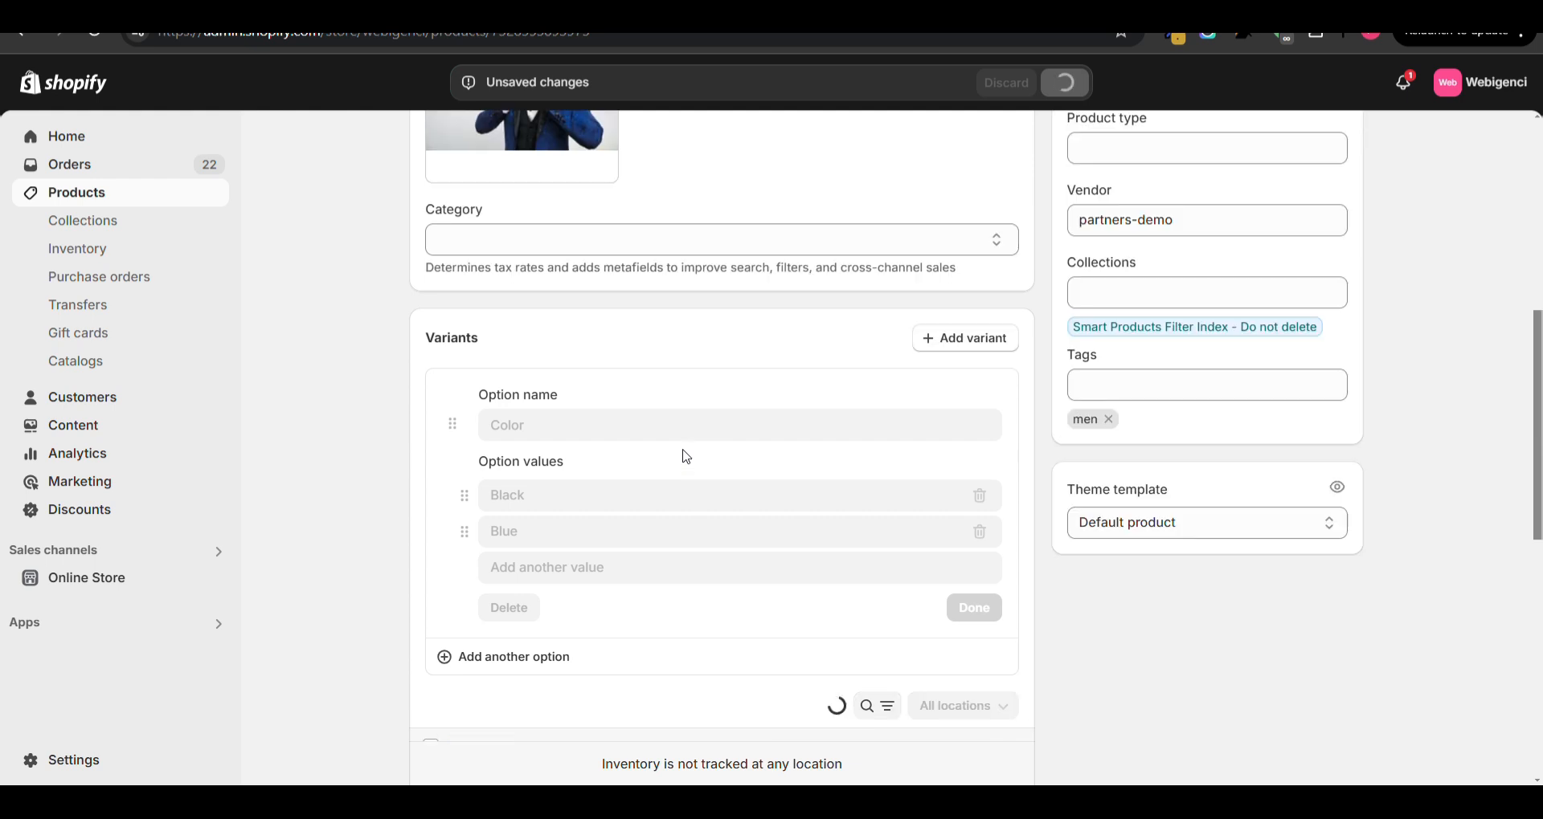
- Select both color variants of the tuxedo and open them for bulk editing
scroll(686, 456, down, 1)
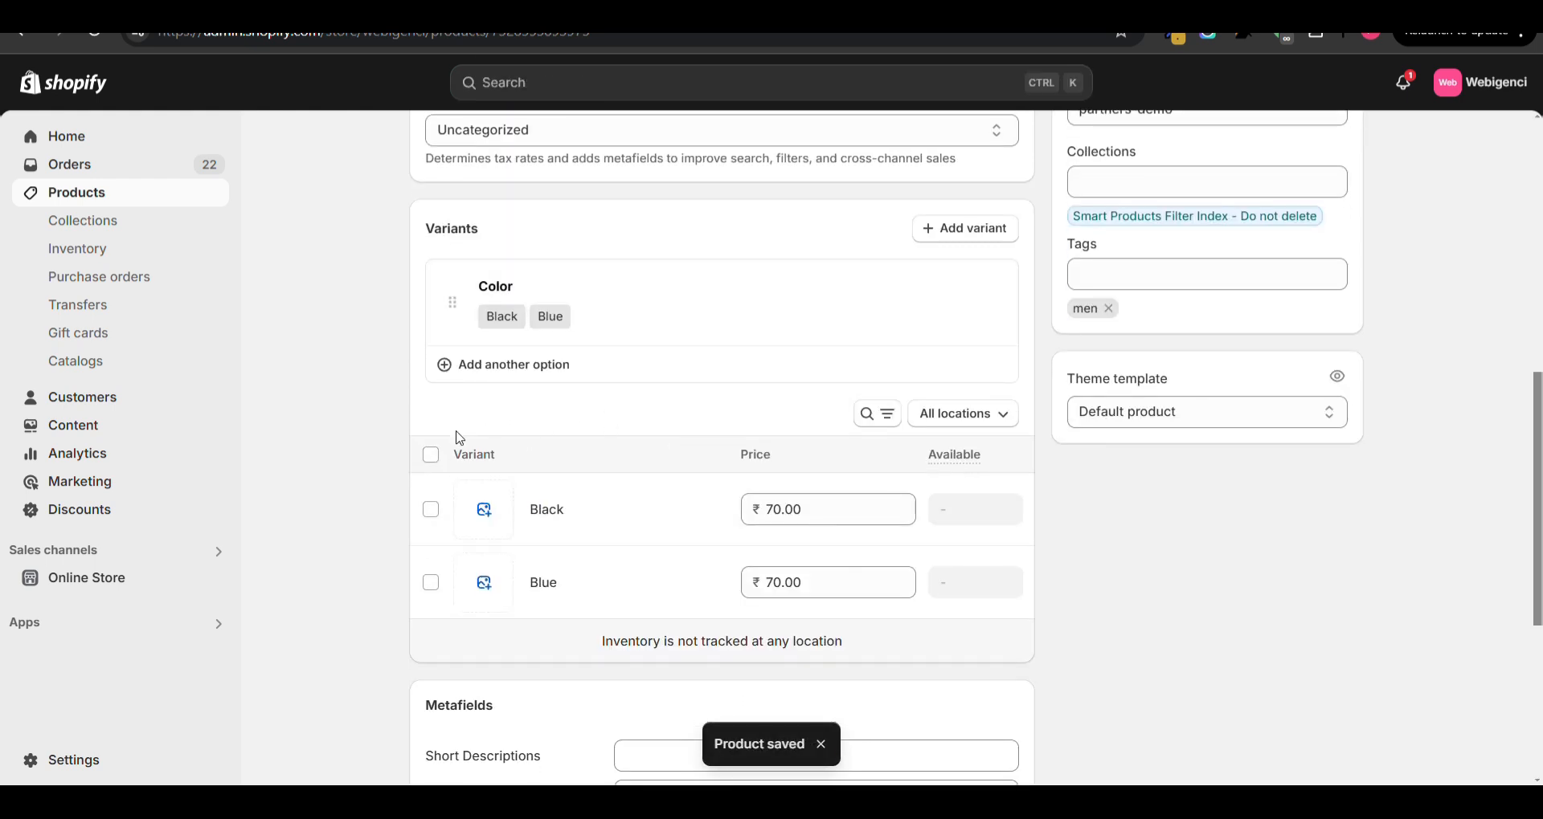
click(429, 457)
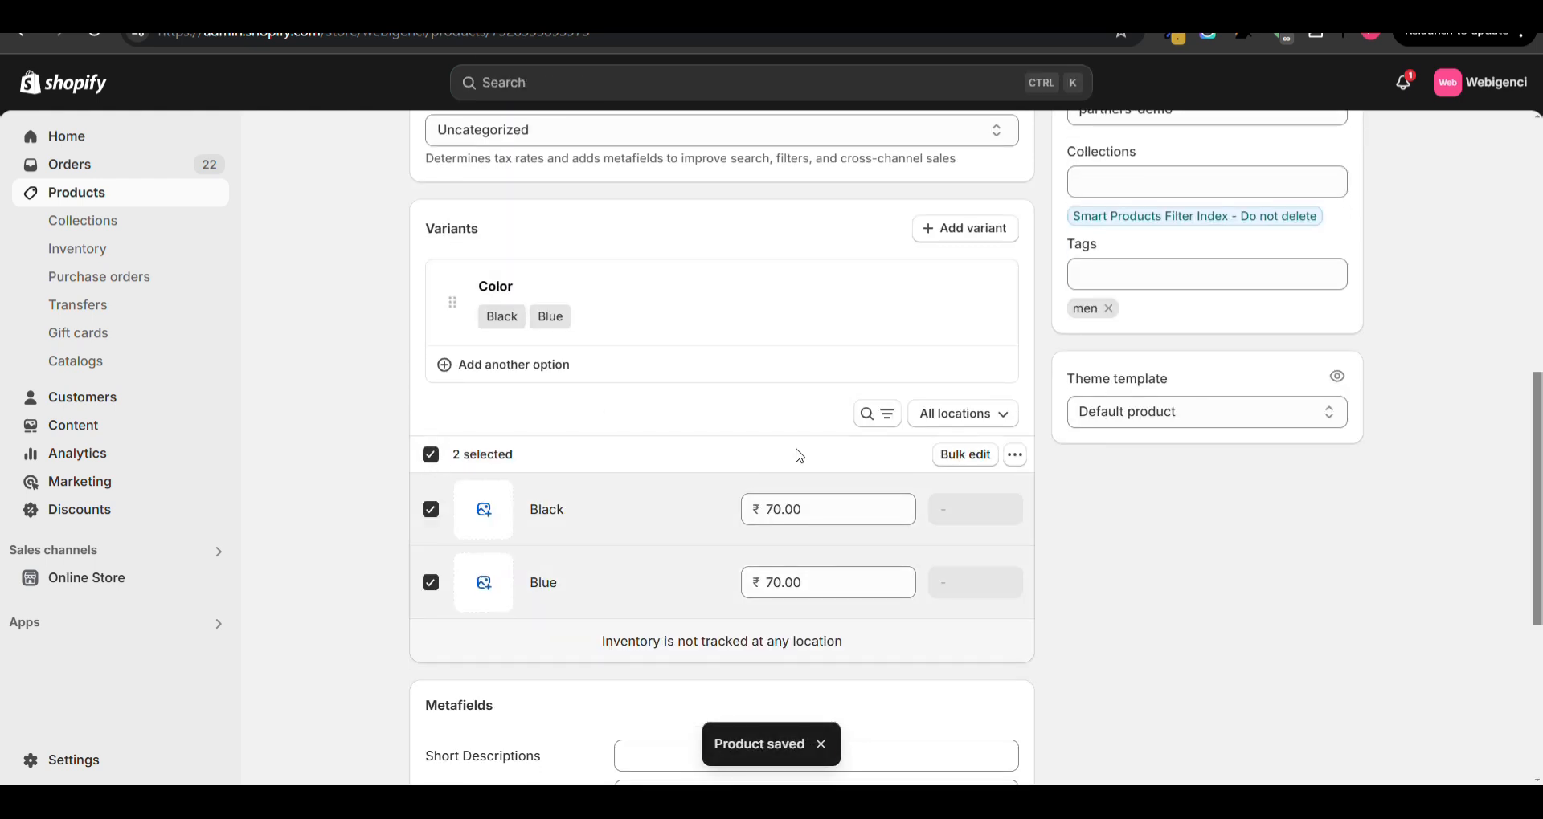
click(965, 455)
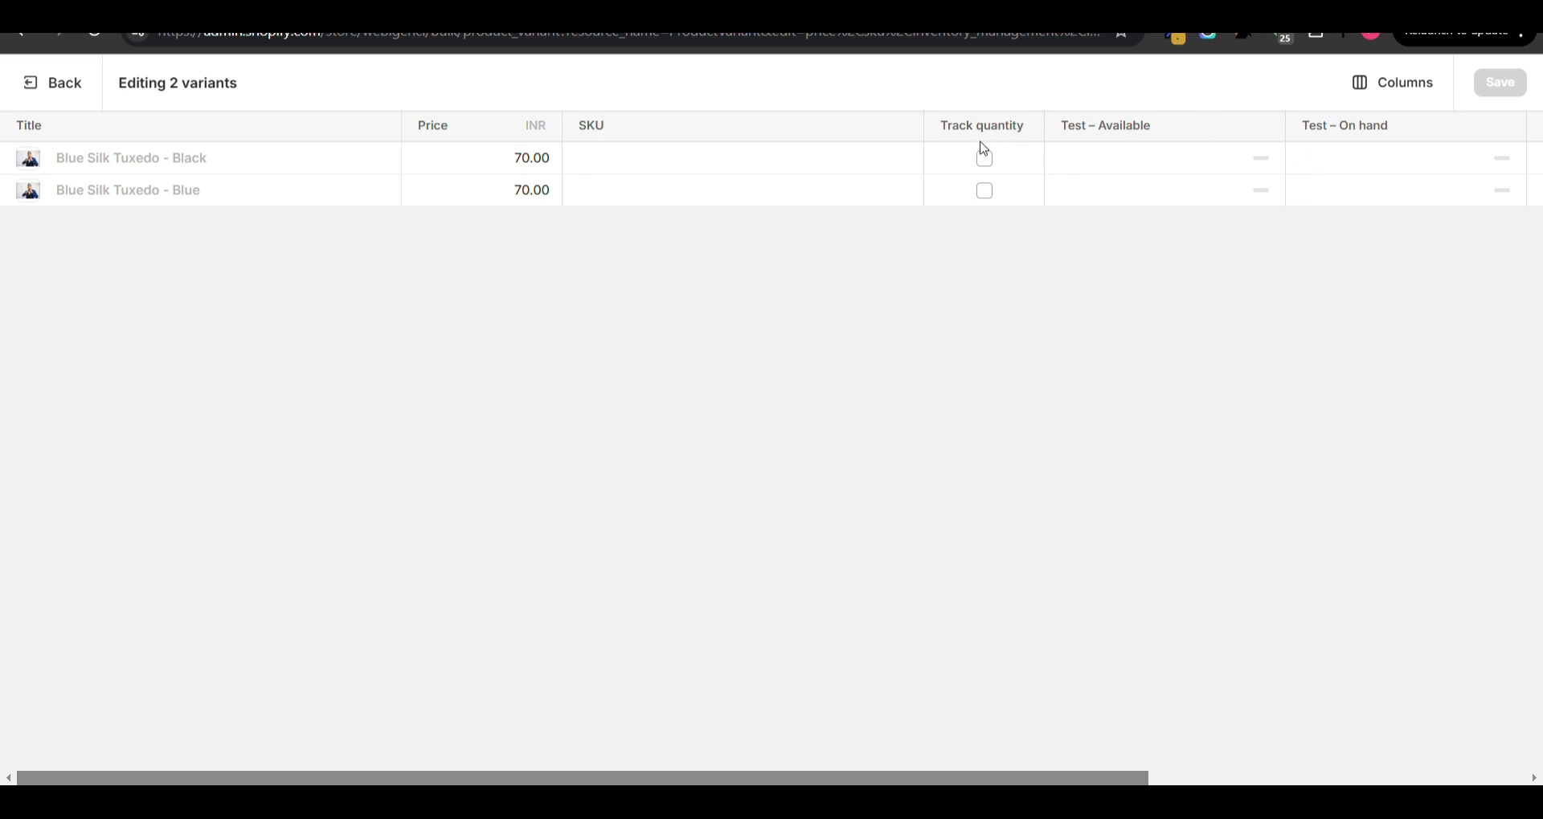
- Look through the bulk editor's column choices, hiding the Track quantity column and showing it again
click(1383, 107)
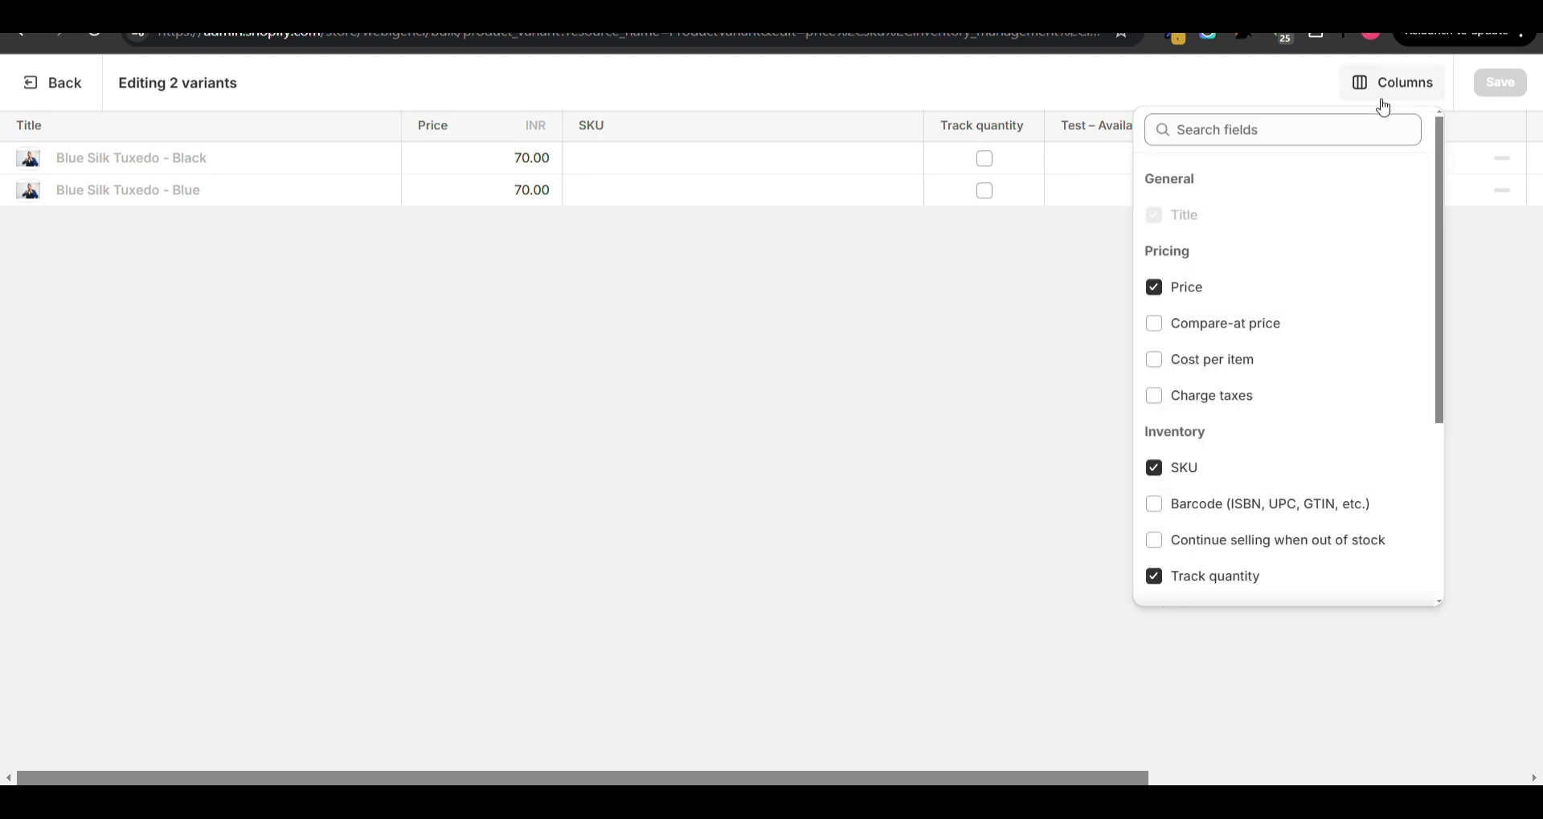
click(1383, 107)
click(1383, 107)
scroll(1291, 417, down, 4)
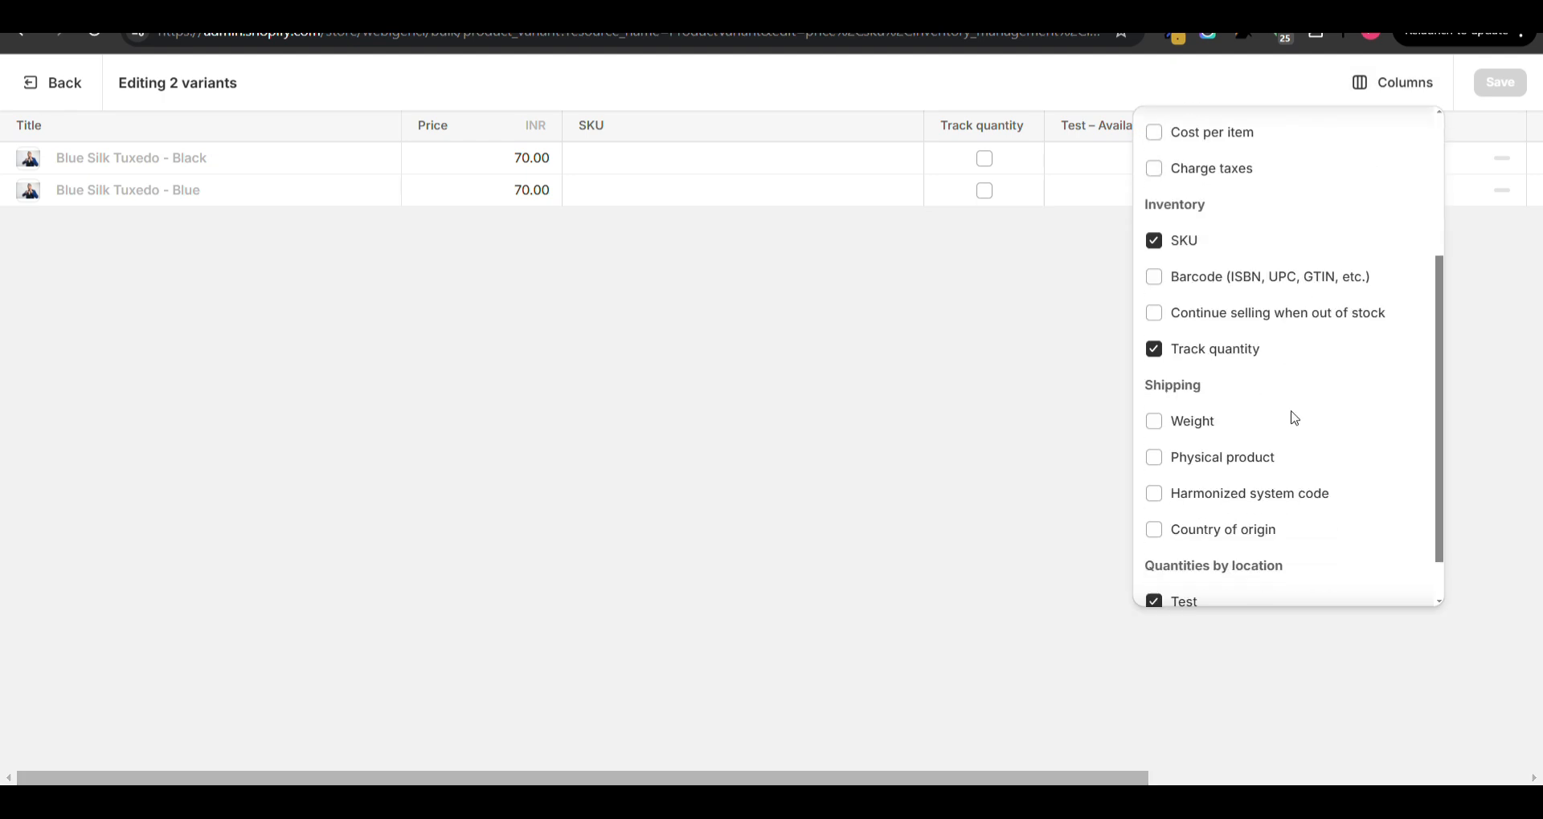
click(1156, 296)
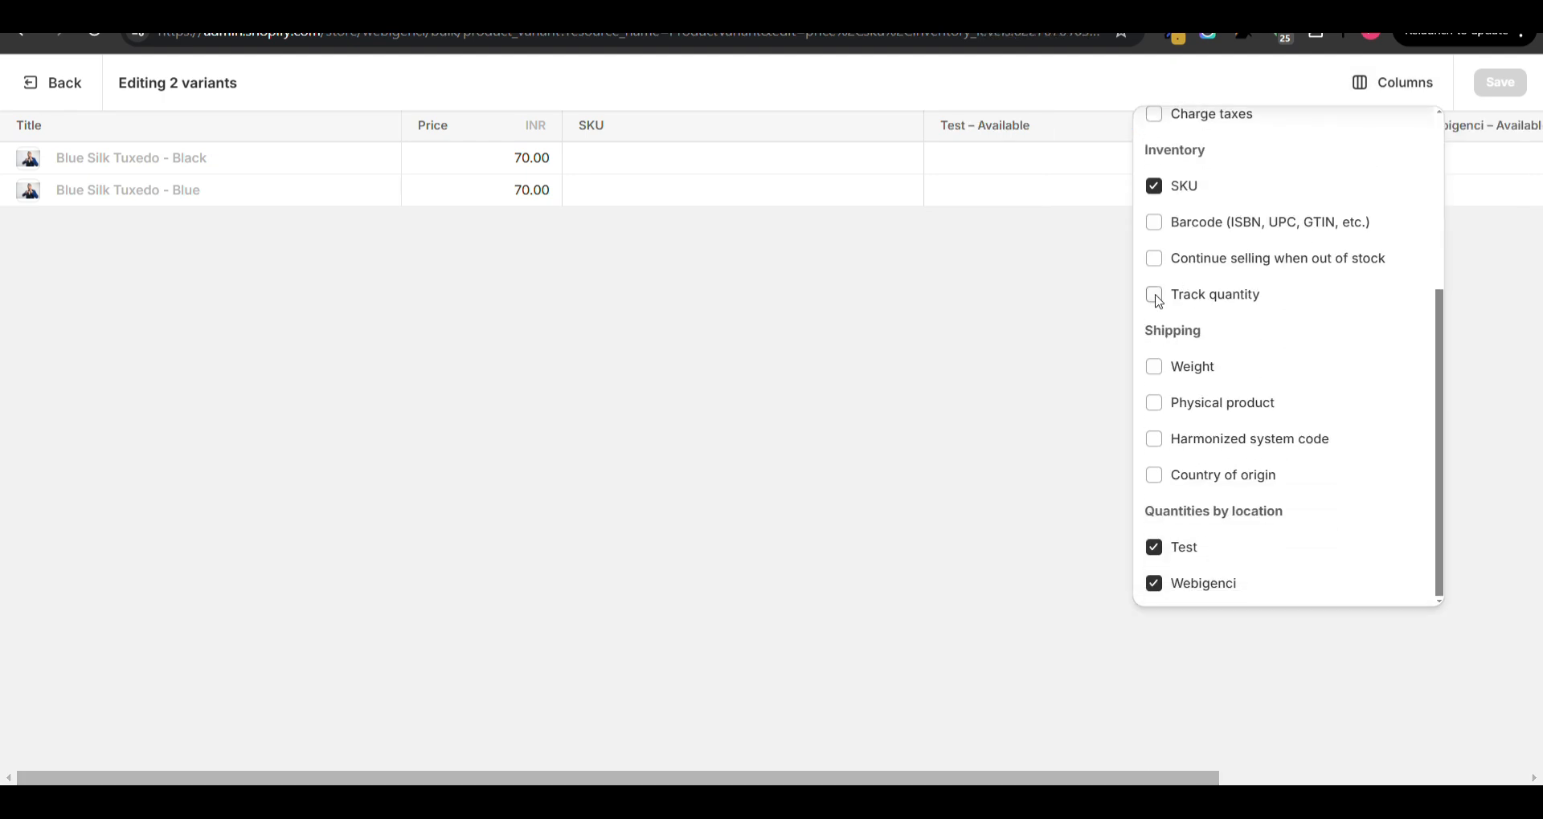
click(1156, 298)
click(1156, 298)
click(1156, 297)
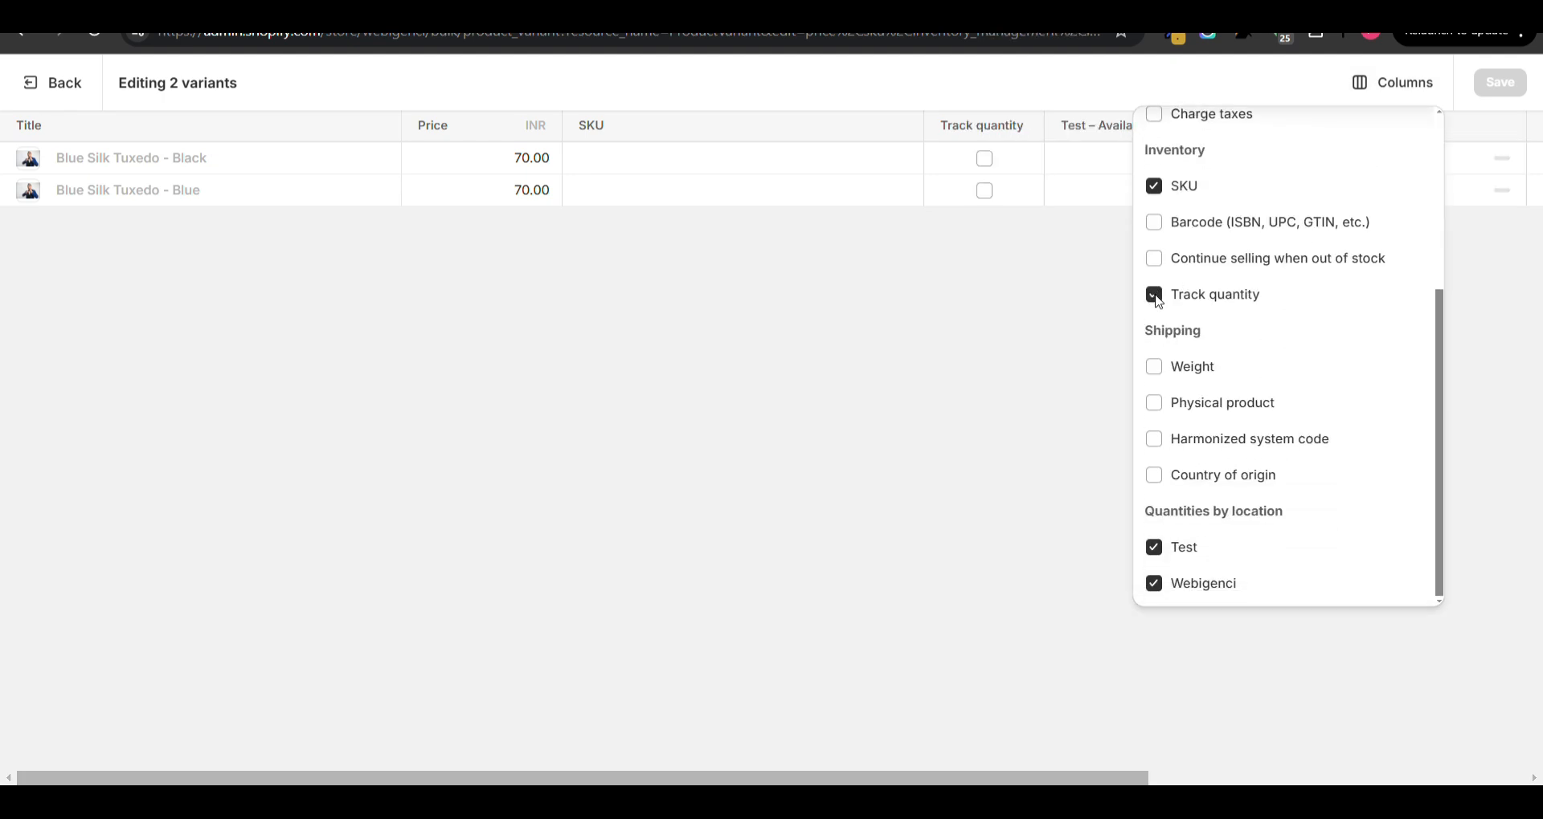
click(1090, 313)
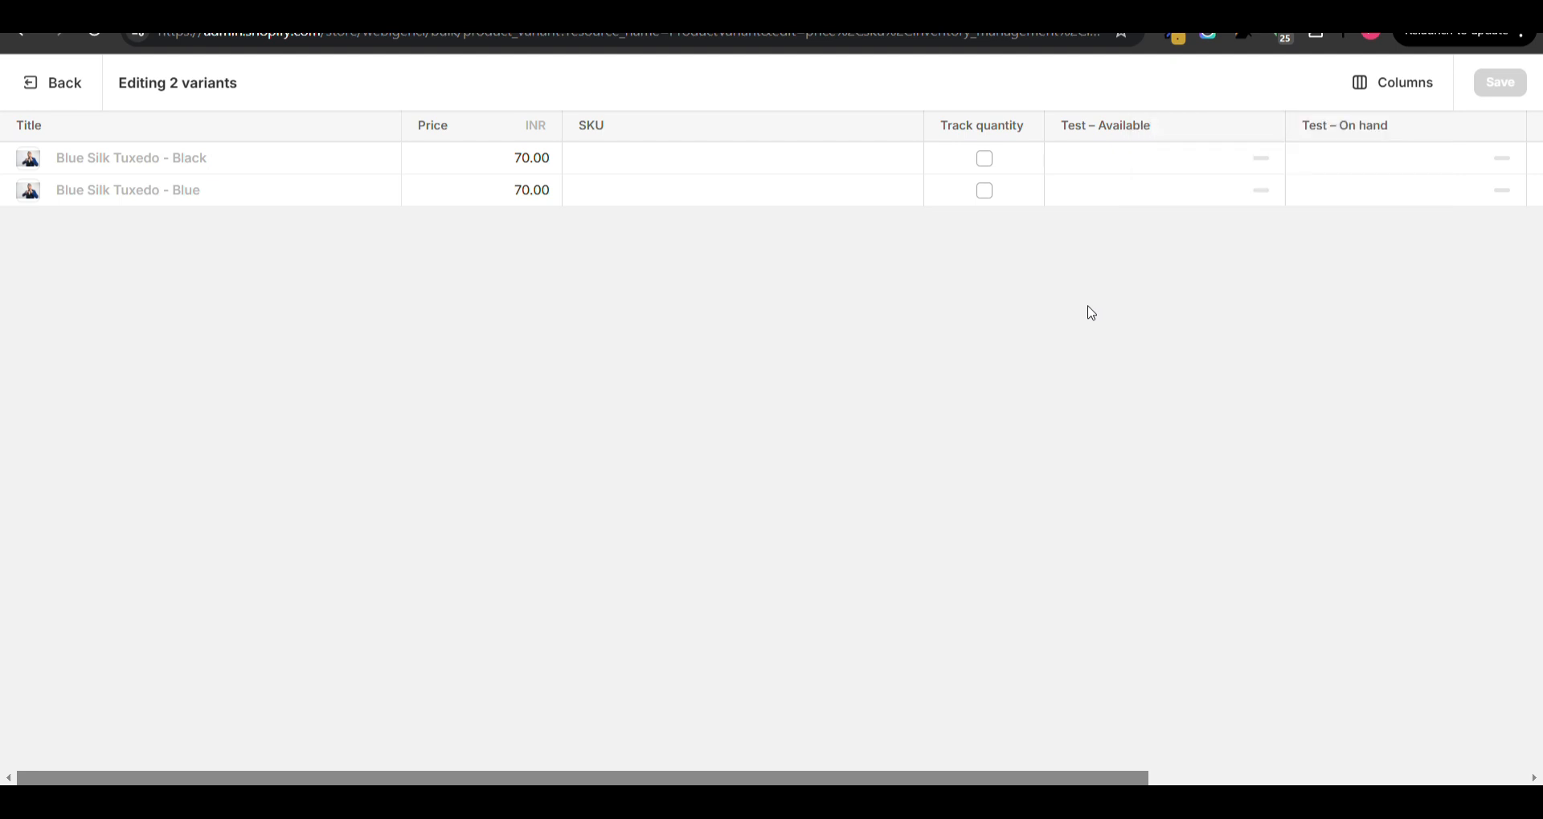
- Turn on quantity tracking for both variants and set the Black variant's on-hand quantity at Test to 100
click(983, 160)
click(984, 190)
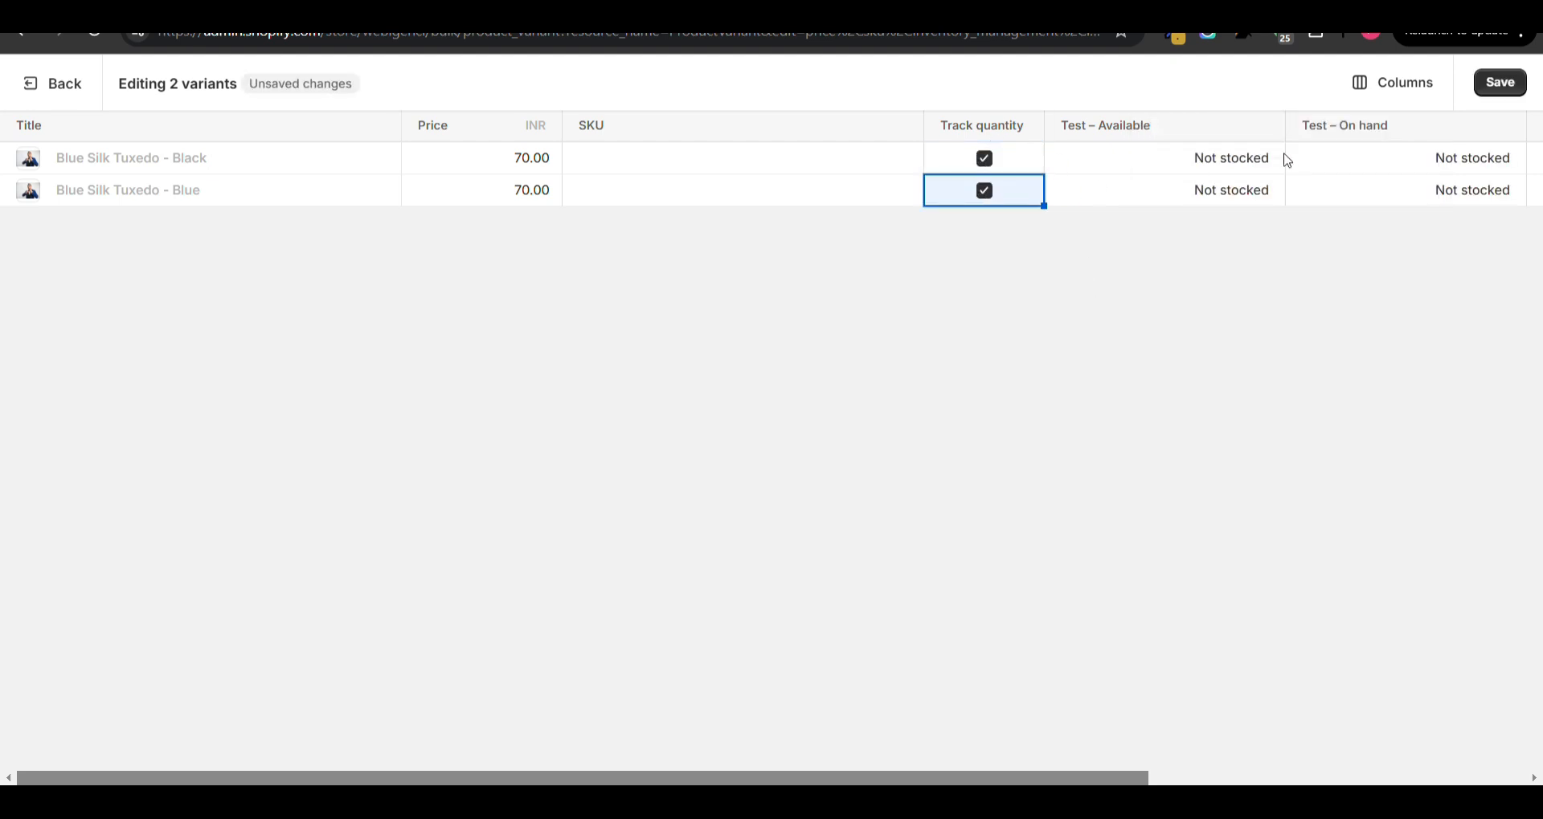
click(1426, 157)
click(1454, 165)
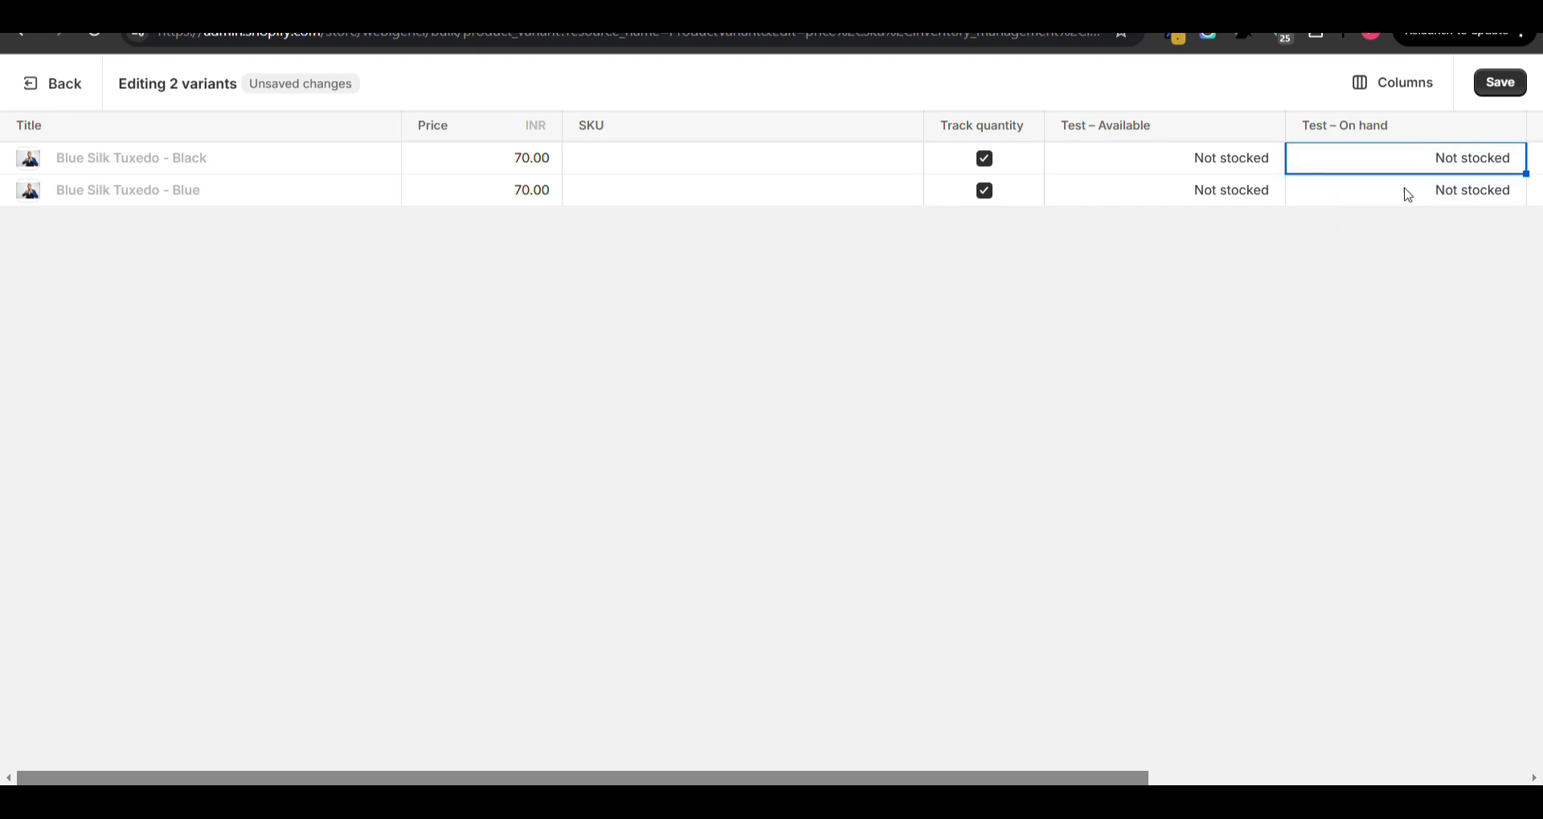
click(1464, 163)
click(1396, 213)
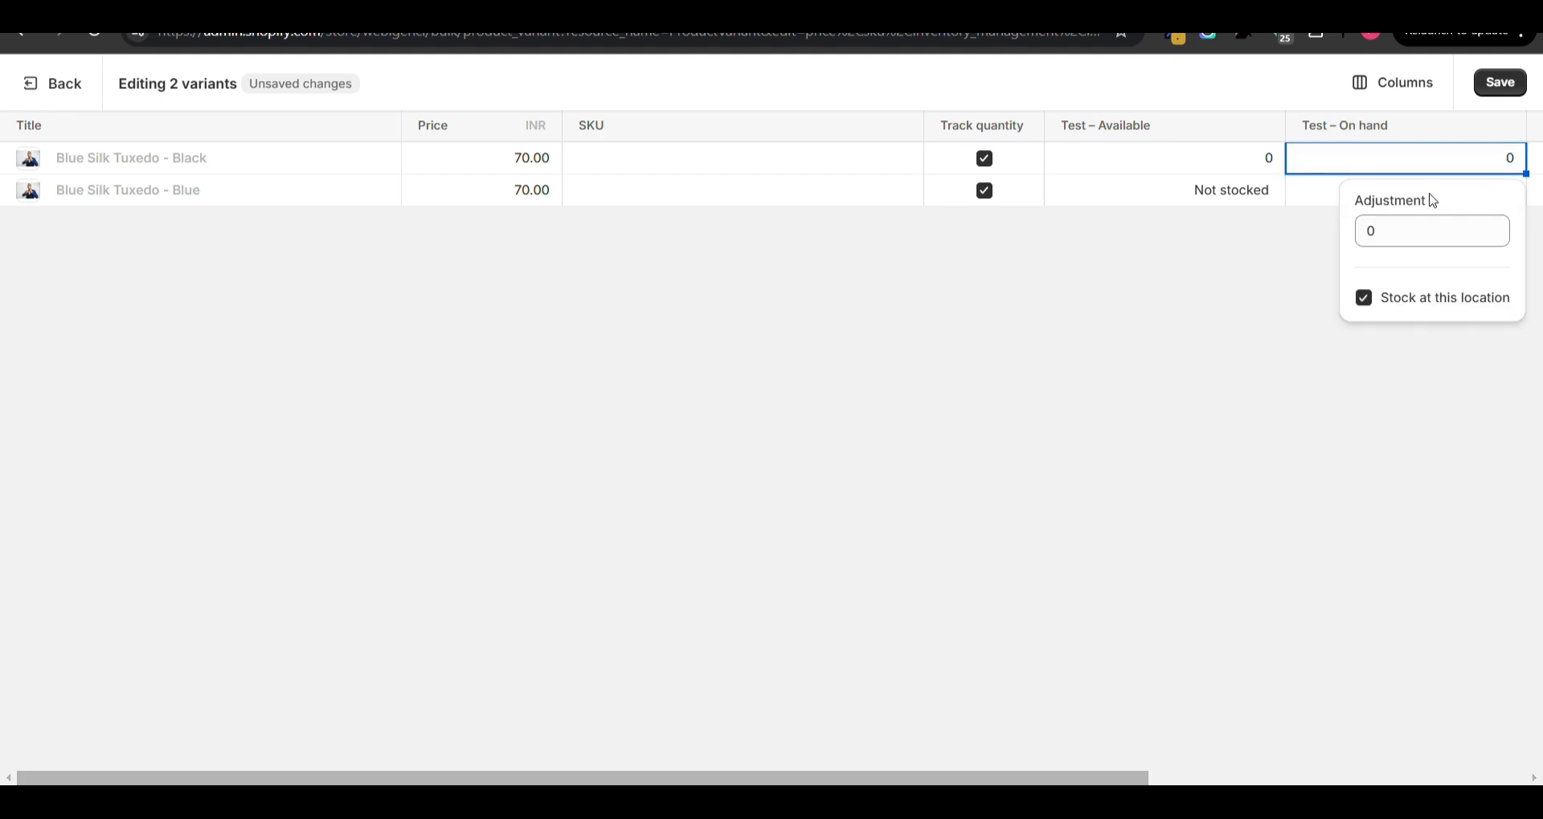
click(1429, 233)
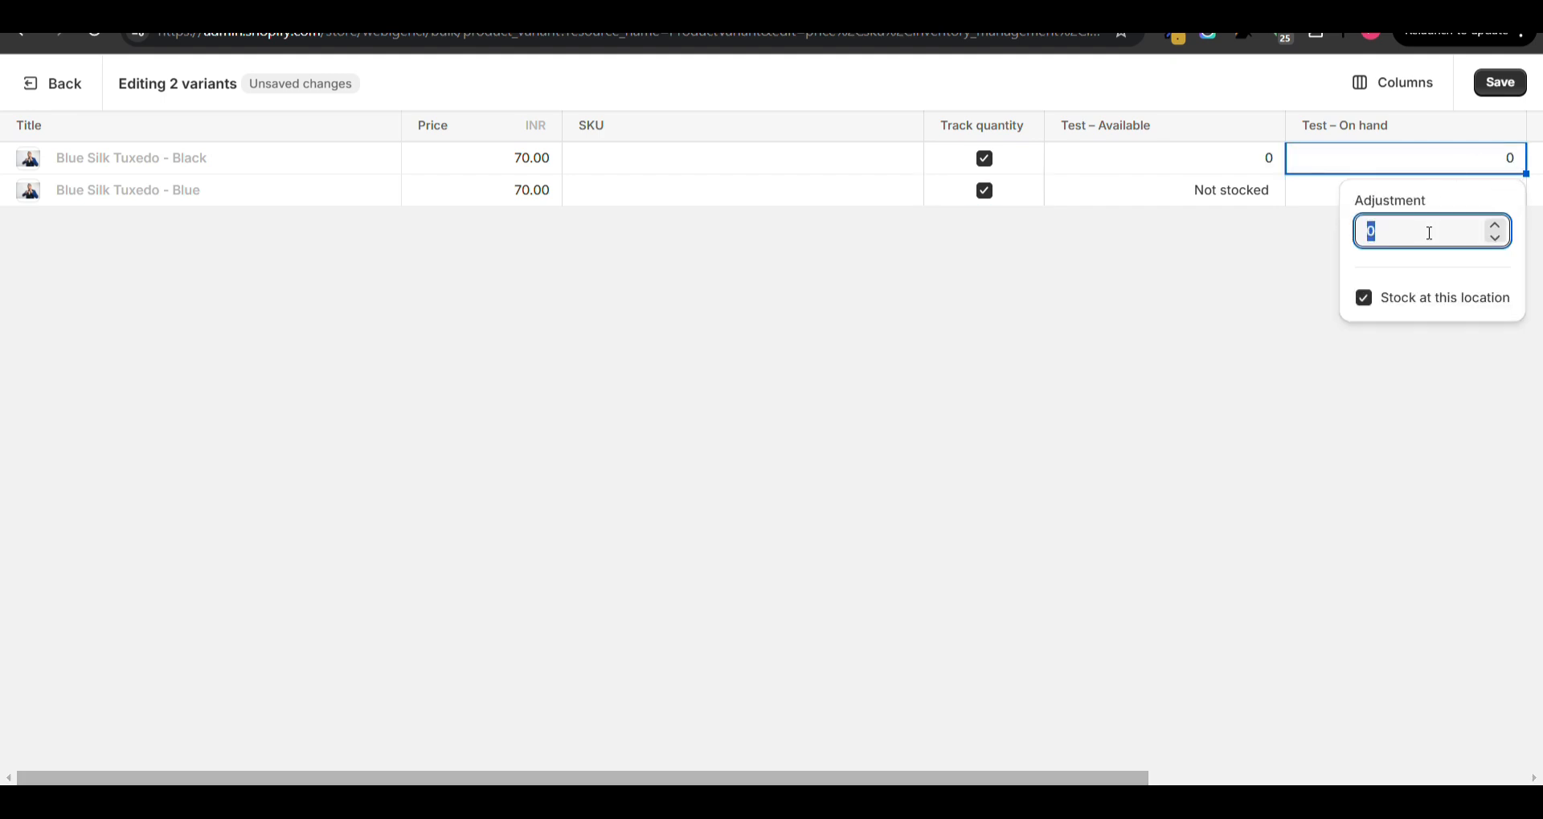
text(100)
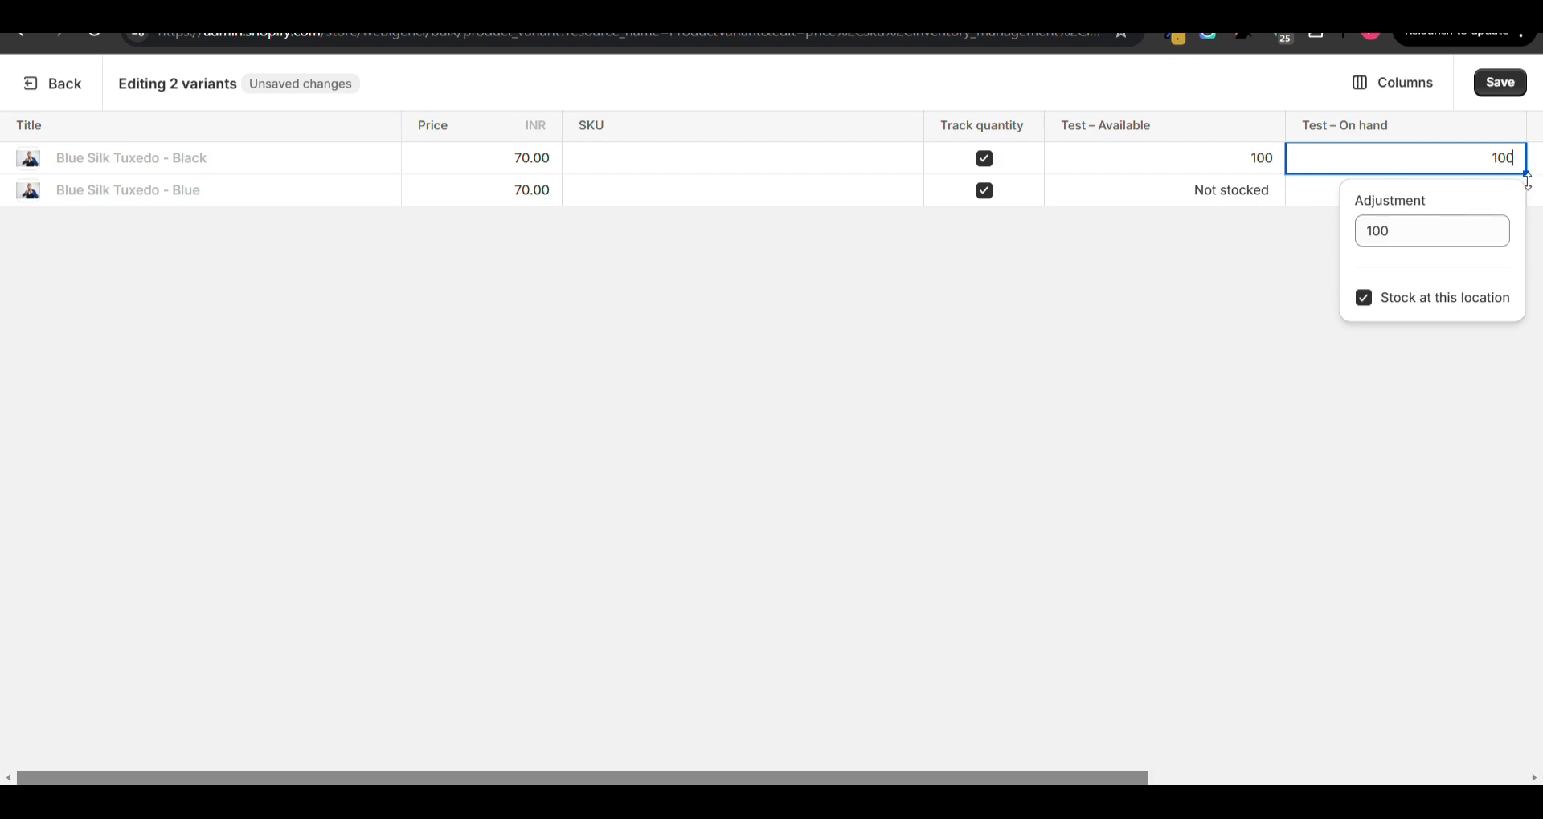
click(1256, 253)
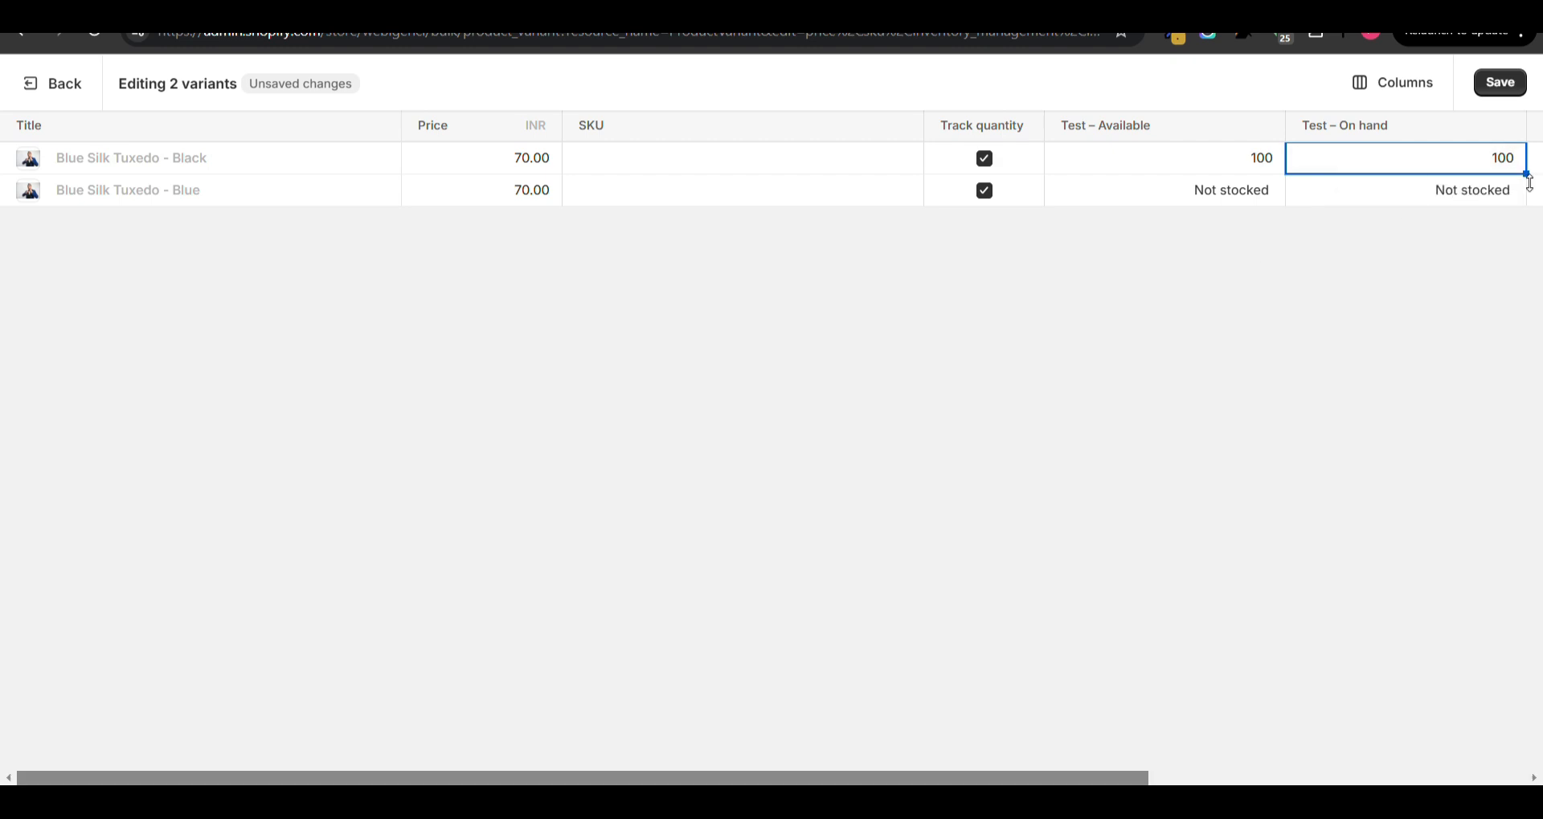
- Fill the on-hand quantity at Test down to the Blue variant, change it to 80, and save the bulk edits
drag(1526, 173, 1527, 217)
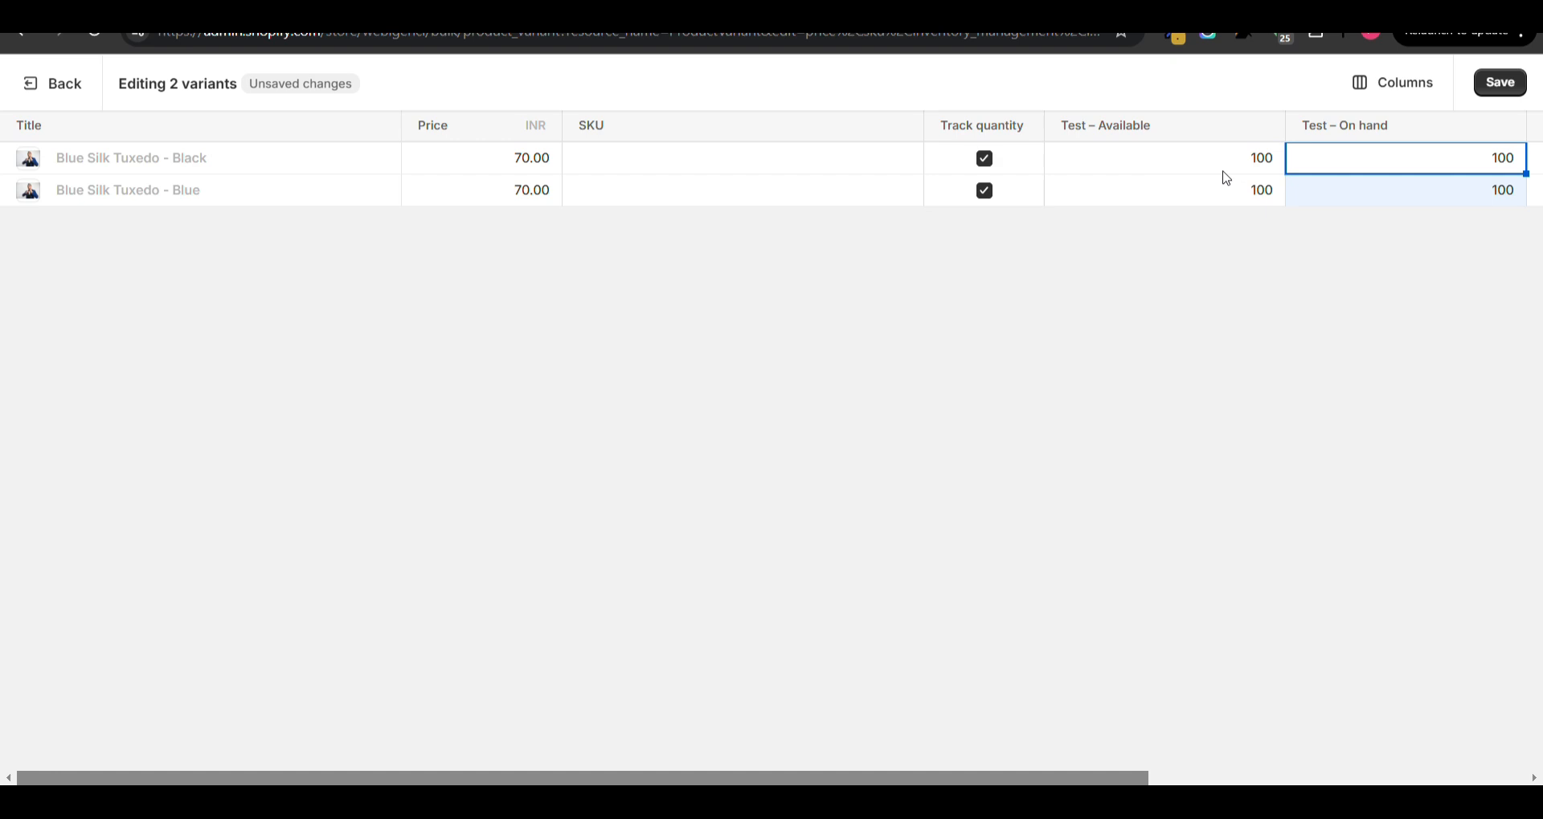
double_click(1502, 196)
text(80)
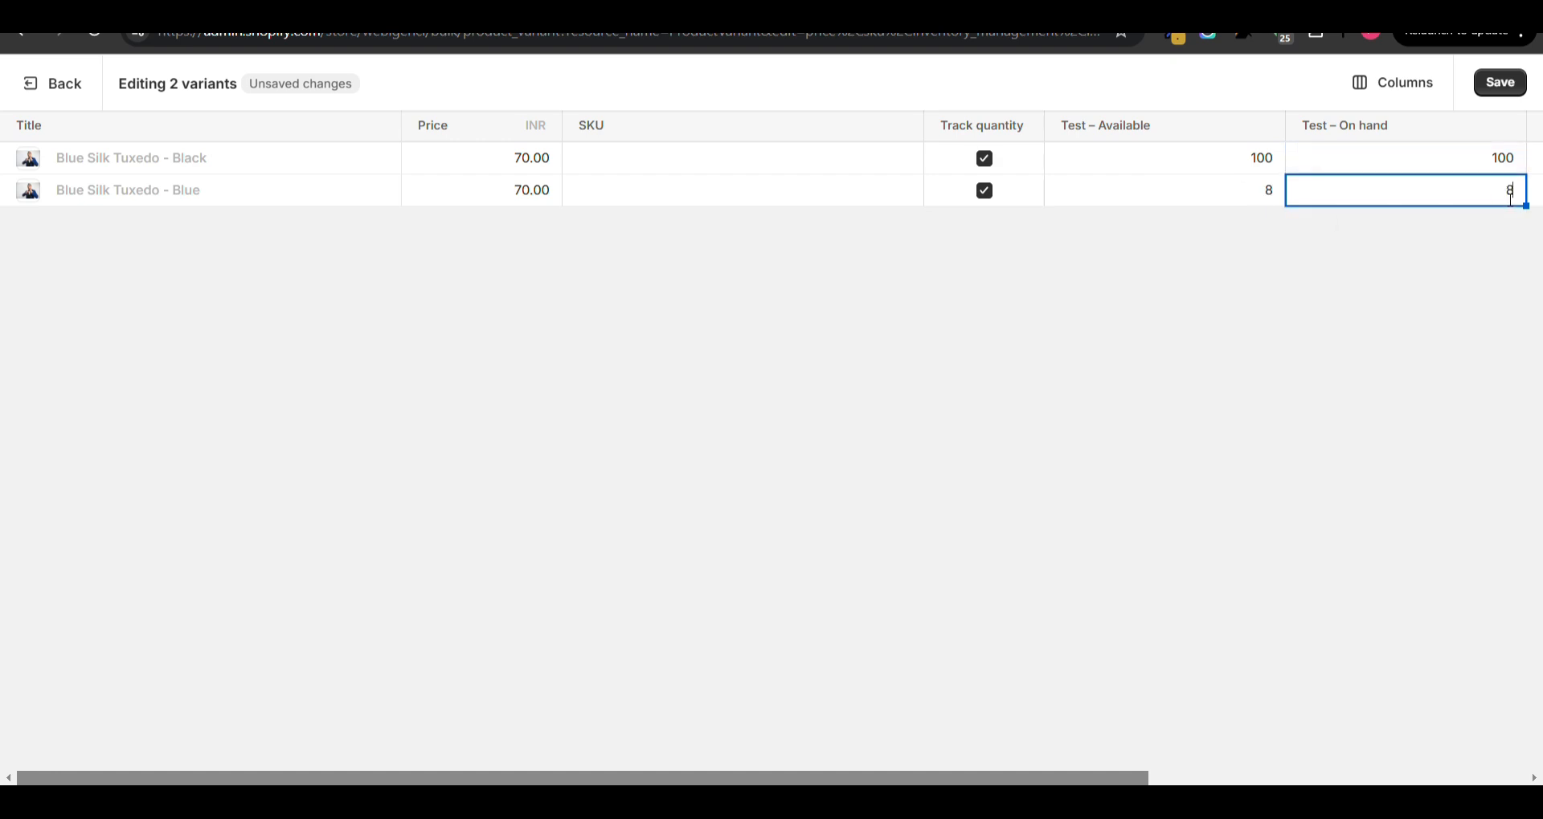
click(1505, 85)
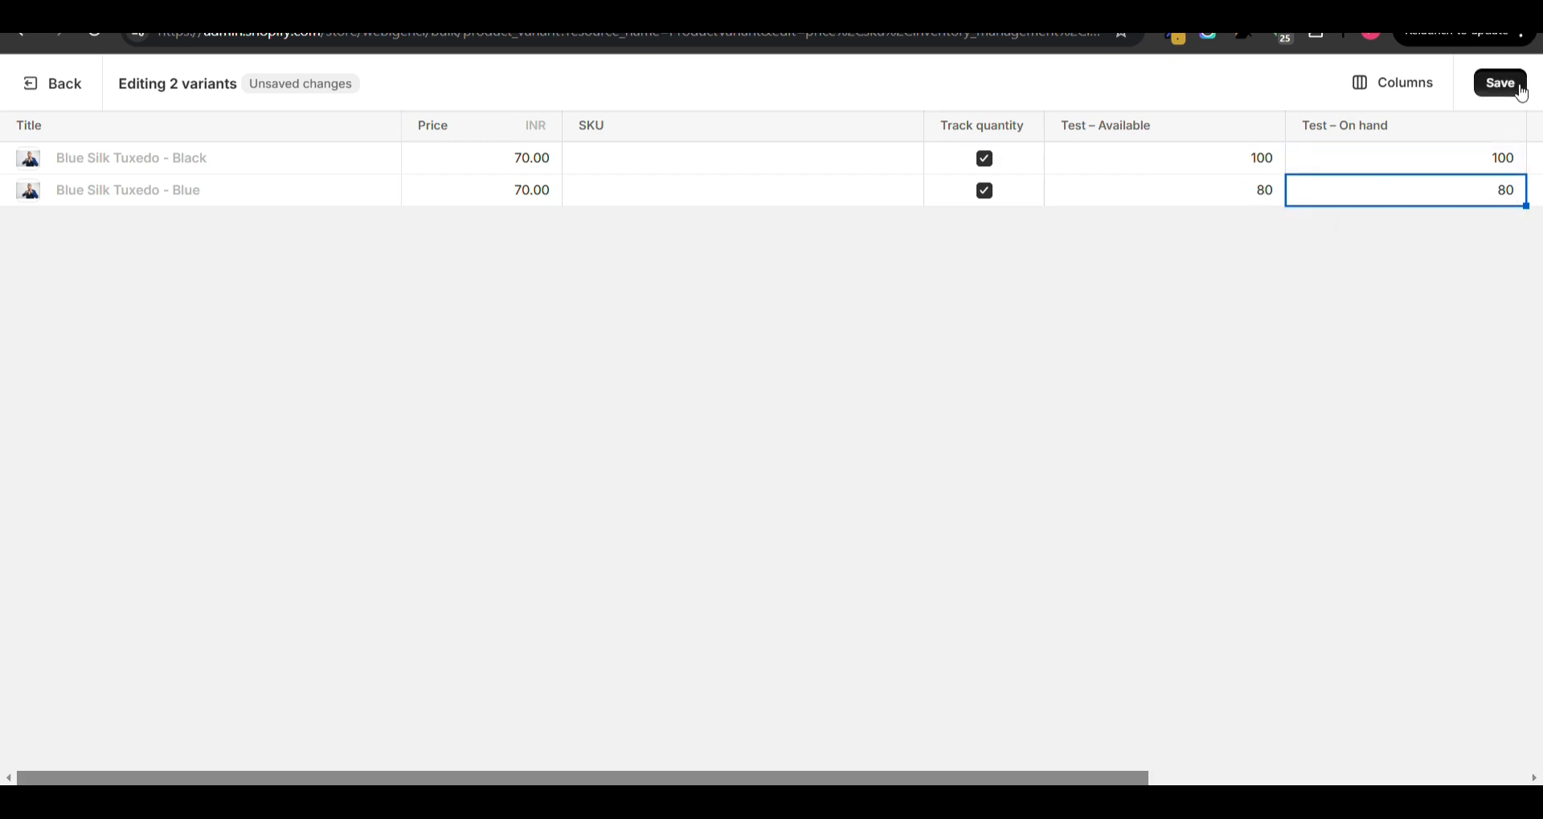
- Return to the tuxedo's product page and view the variant quantities for the Webigenci location, then for Test
click(50, 88)
scroll(599, 400, down, 9)
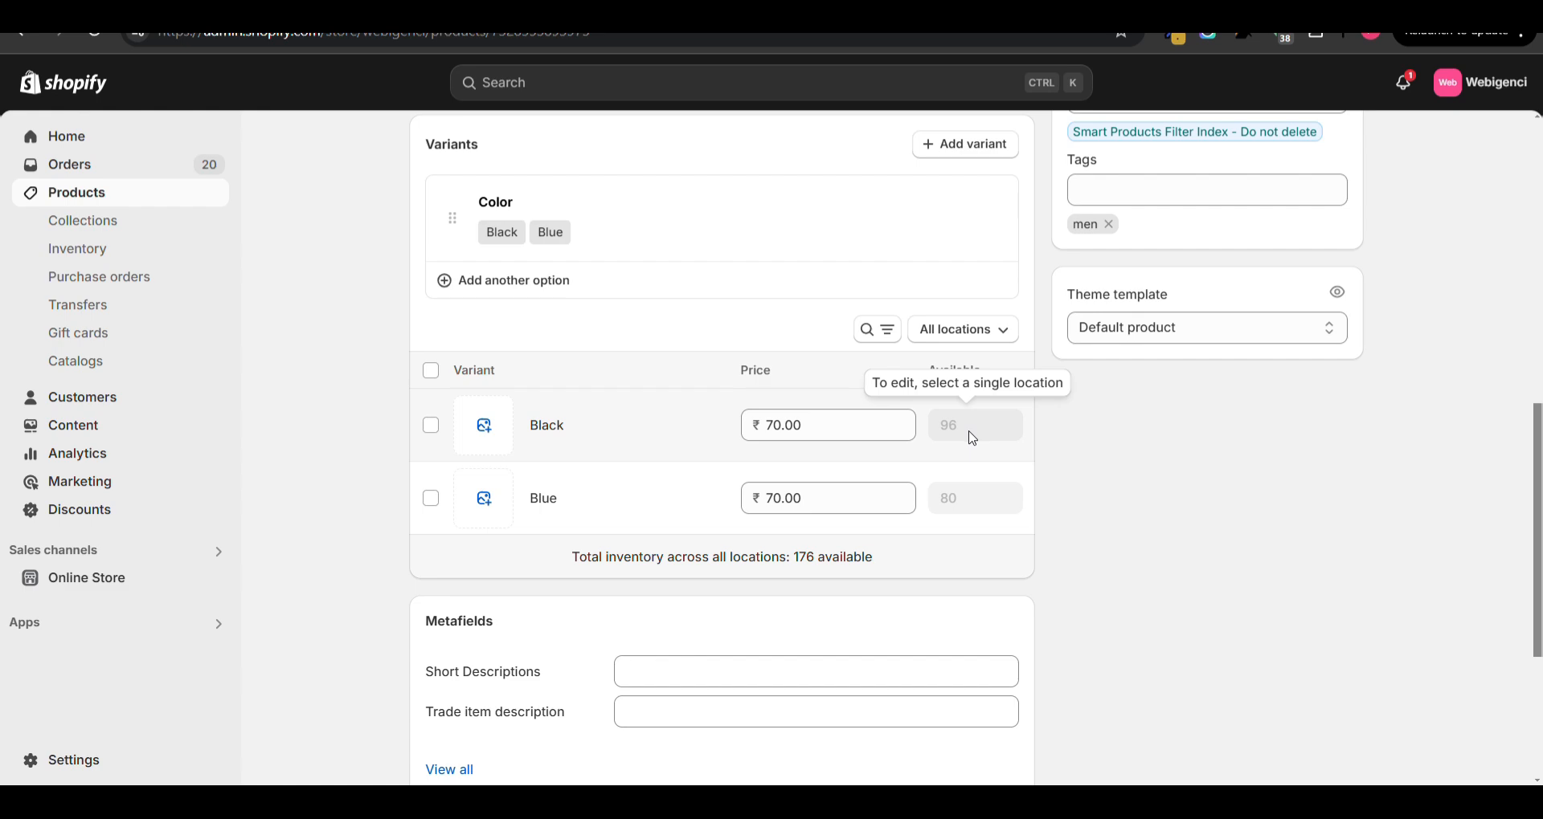
scroll(972, 439, up, 9)
scroll(973, 438, down, 7)
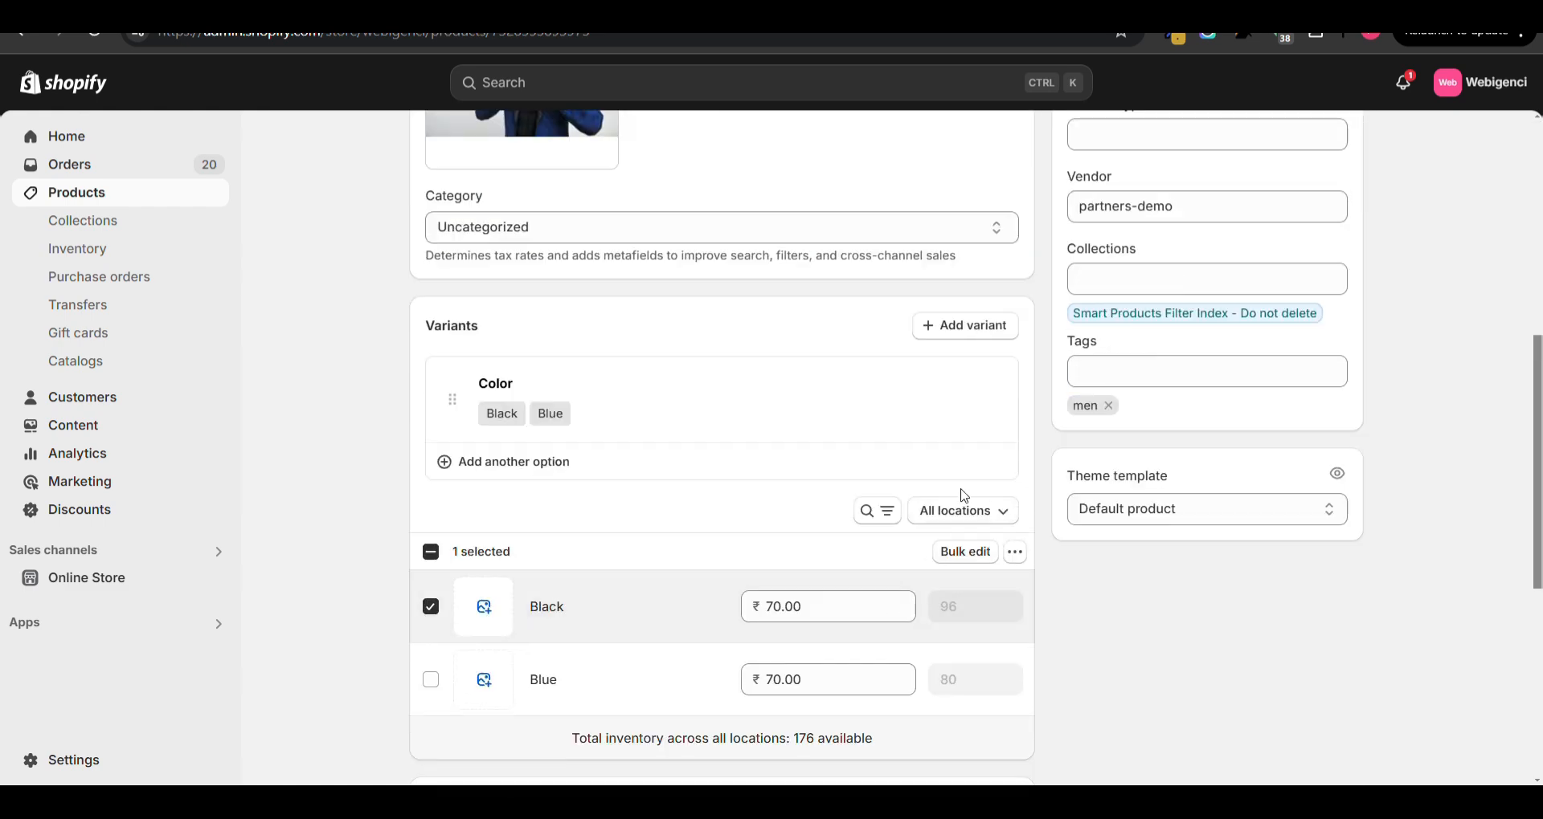
click(965, 515)
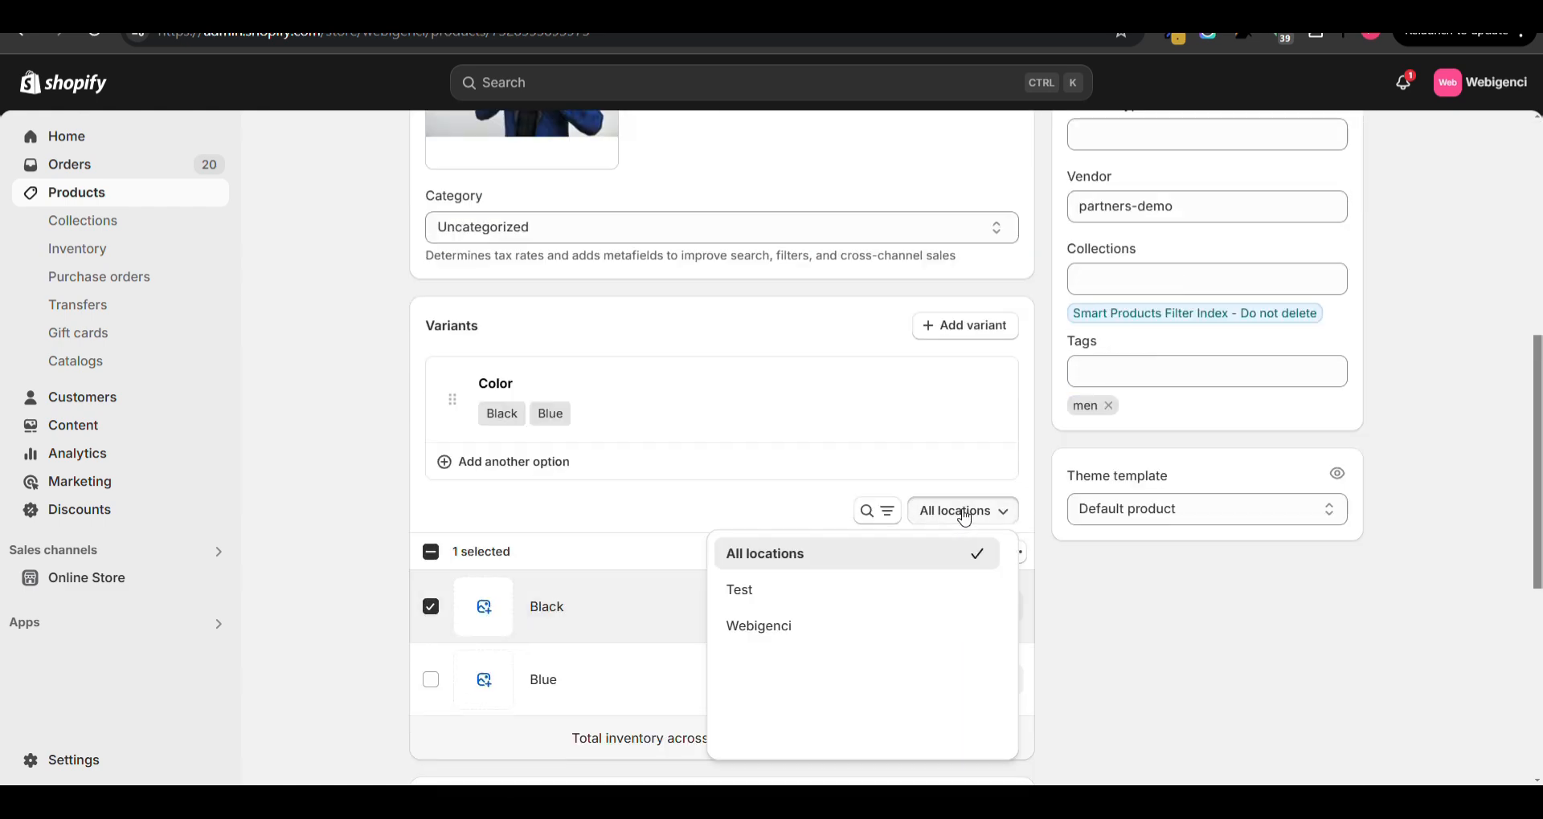
click(773, 632)
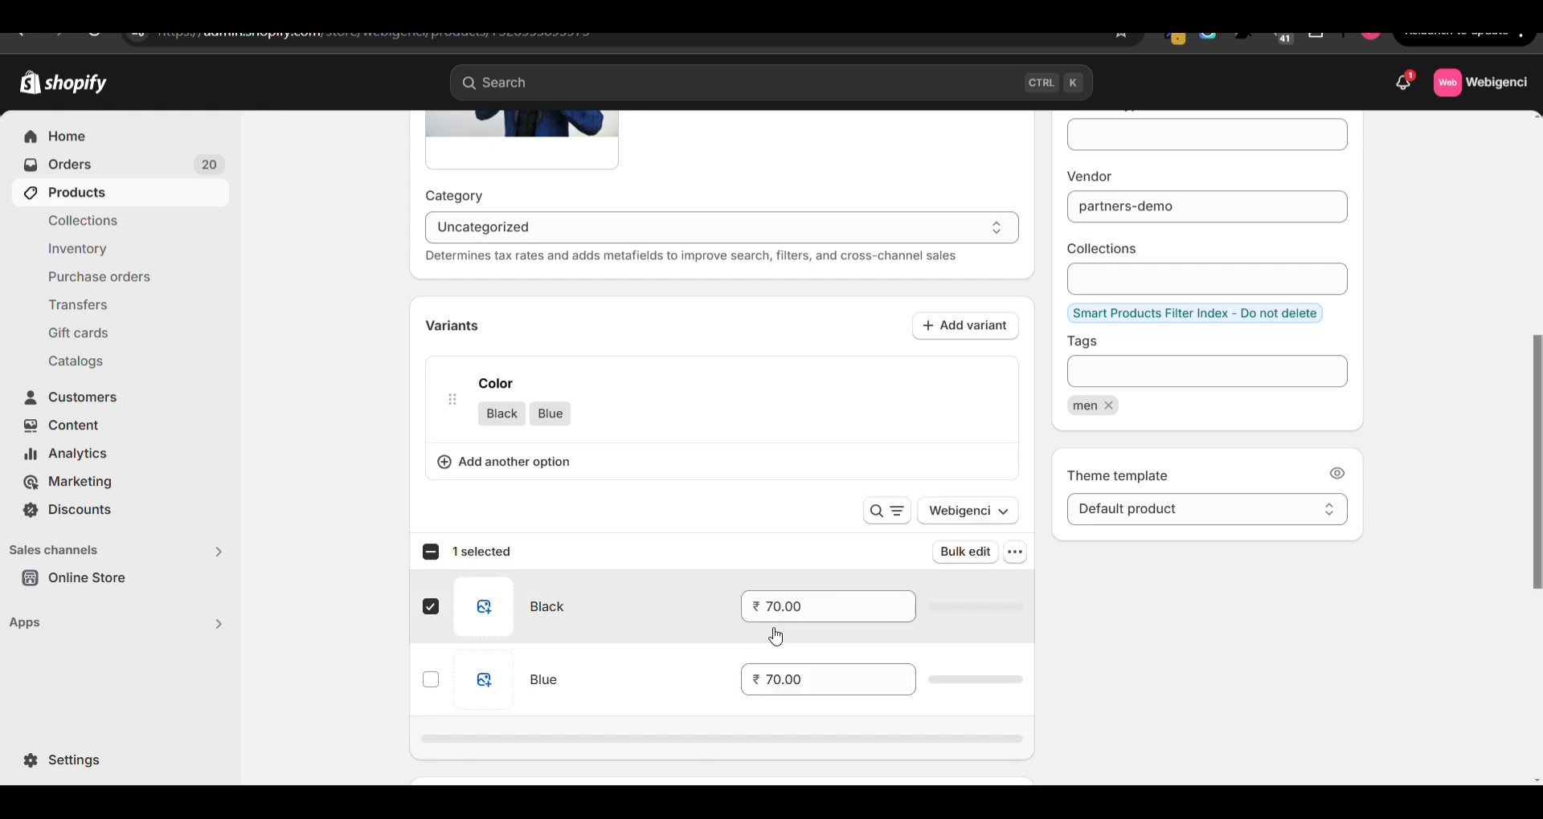
click(973, 510)
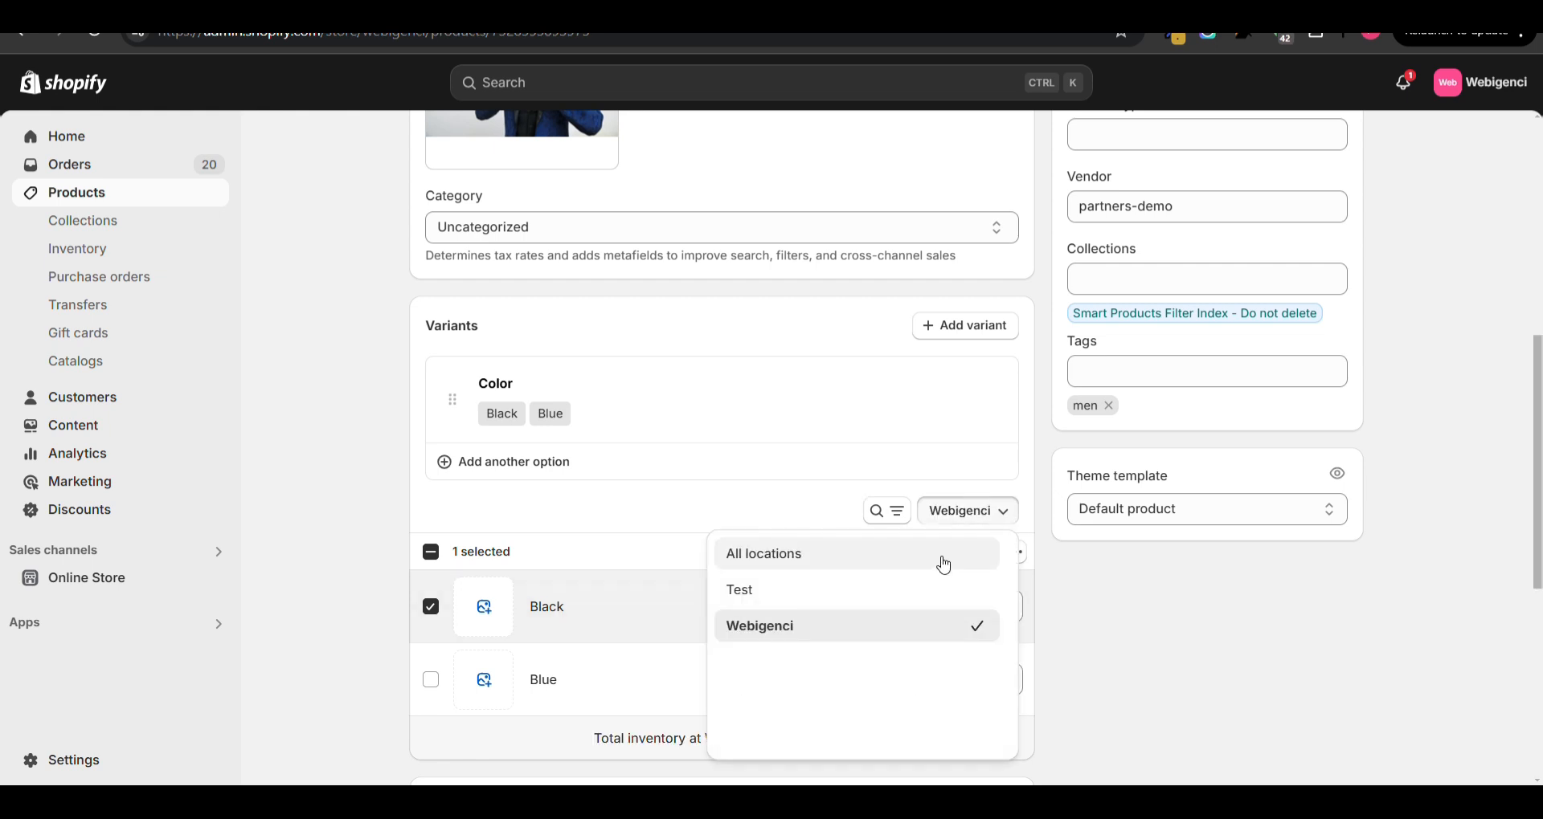
click(870, 601)
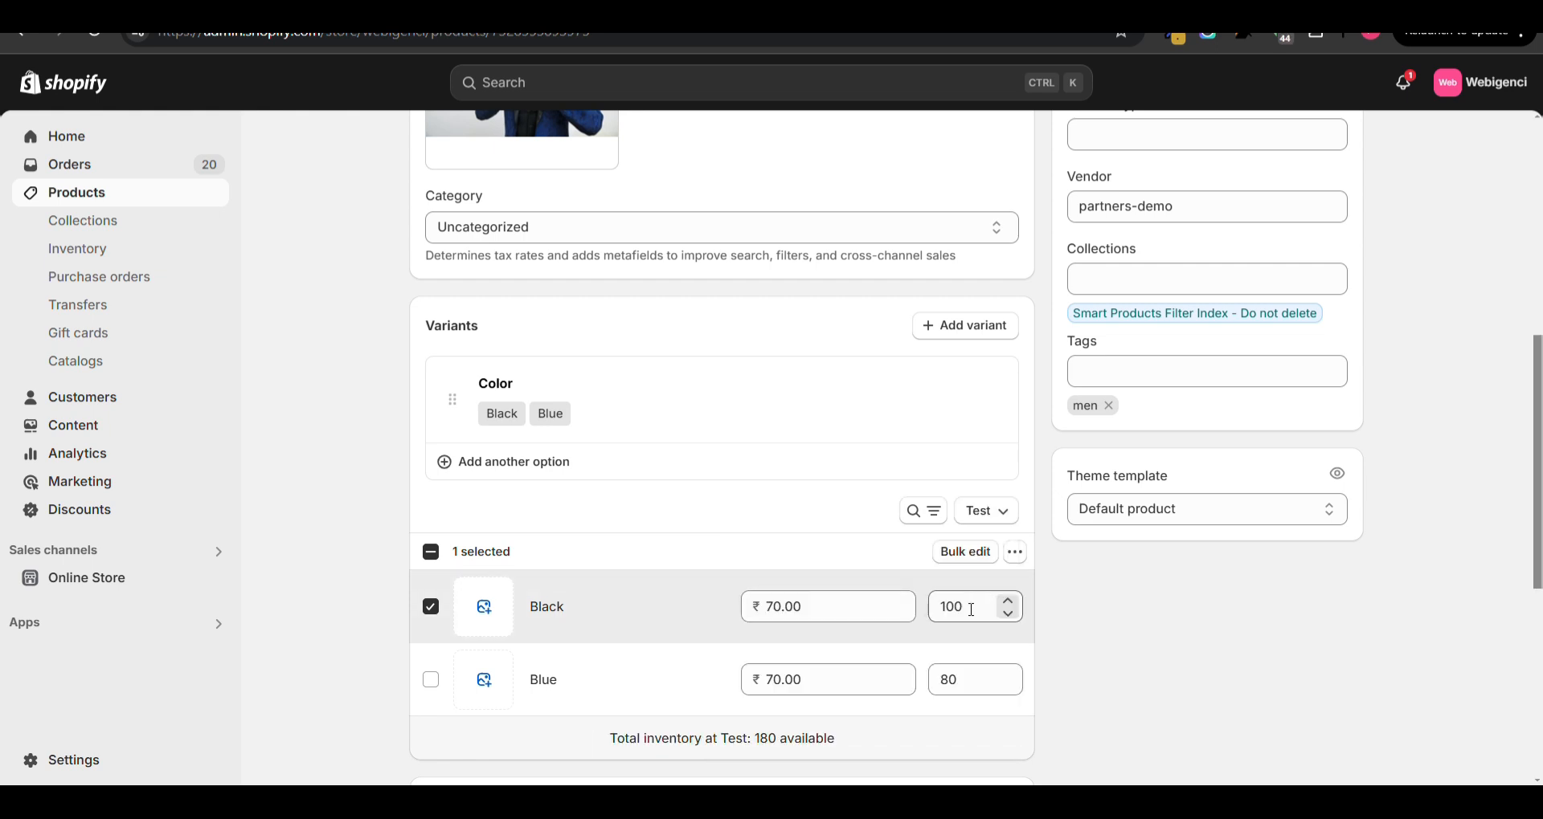
click(971, 610)
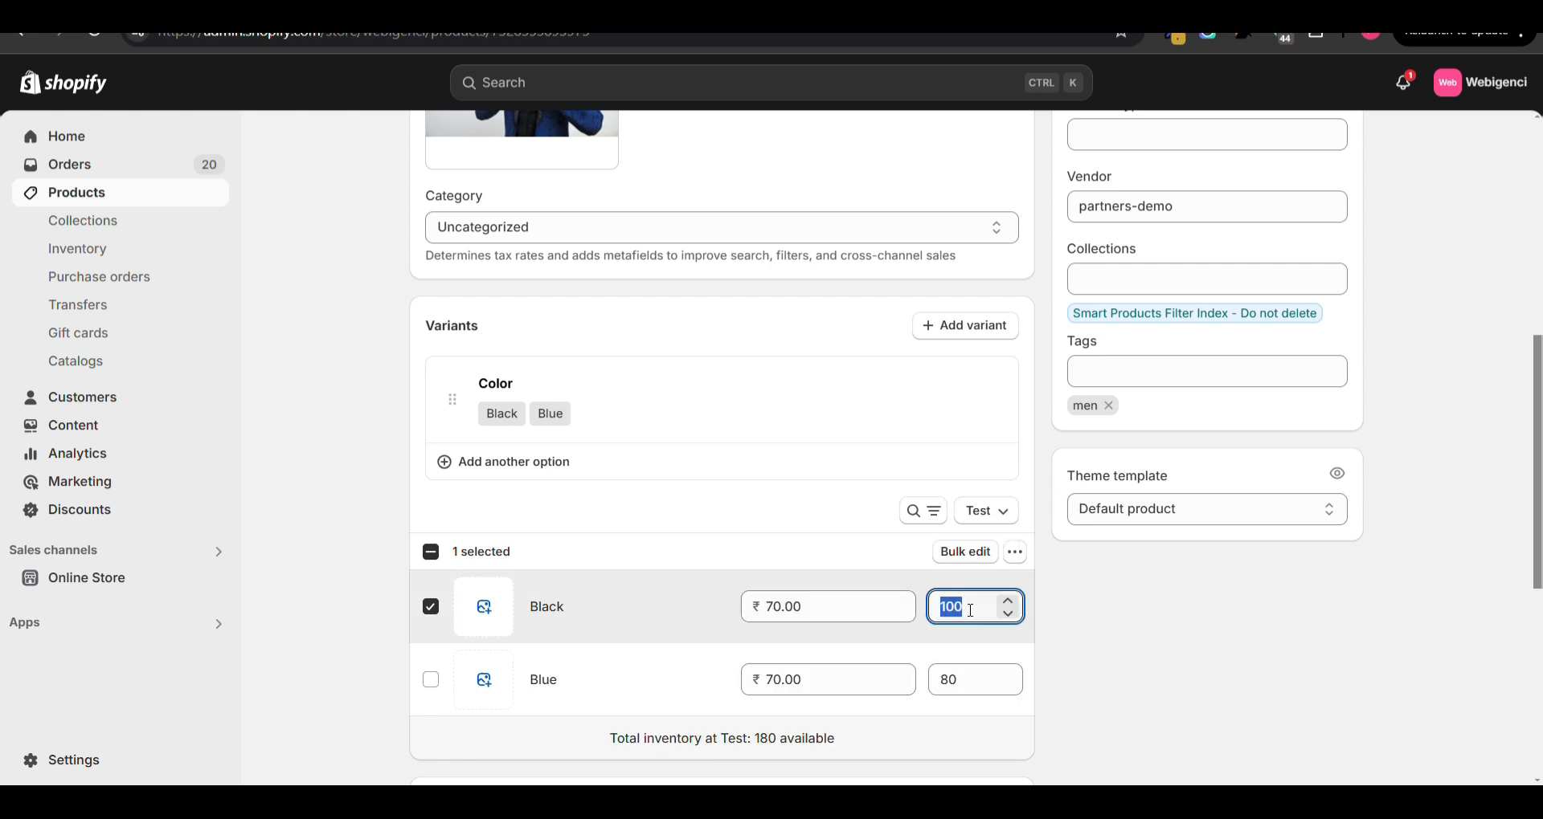
click(1062, 579)
- Preview the Blue Silk Tuxedo on the online store and switch its color to Blue and back to Black
scroll(1066, 581, up, 8)
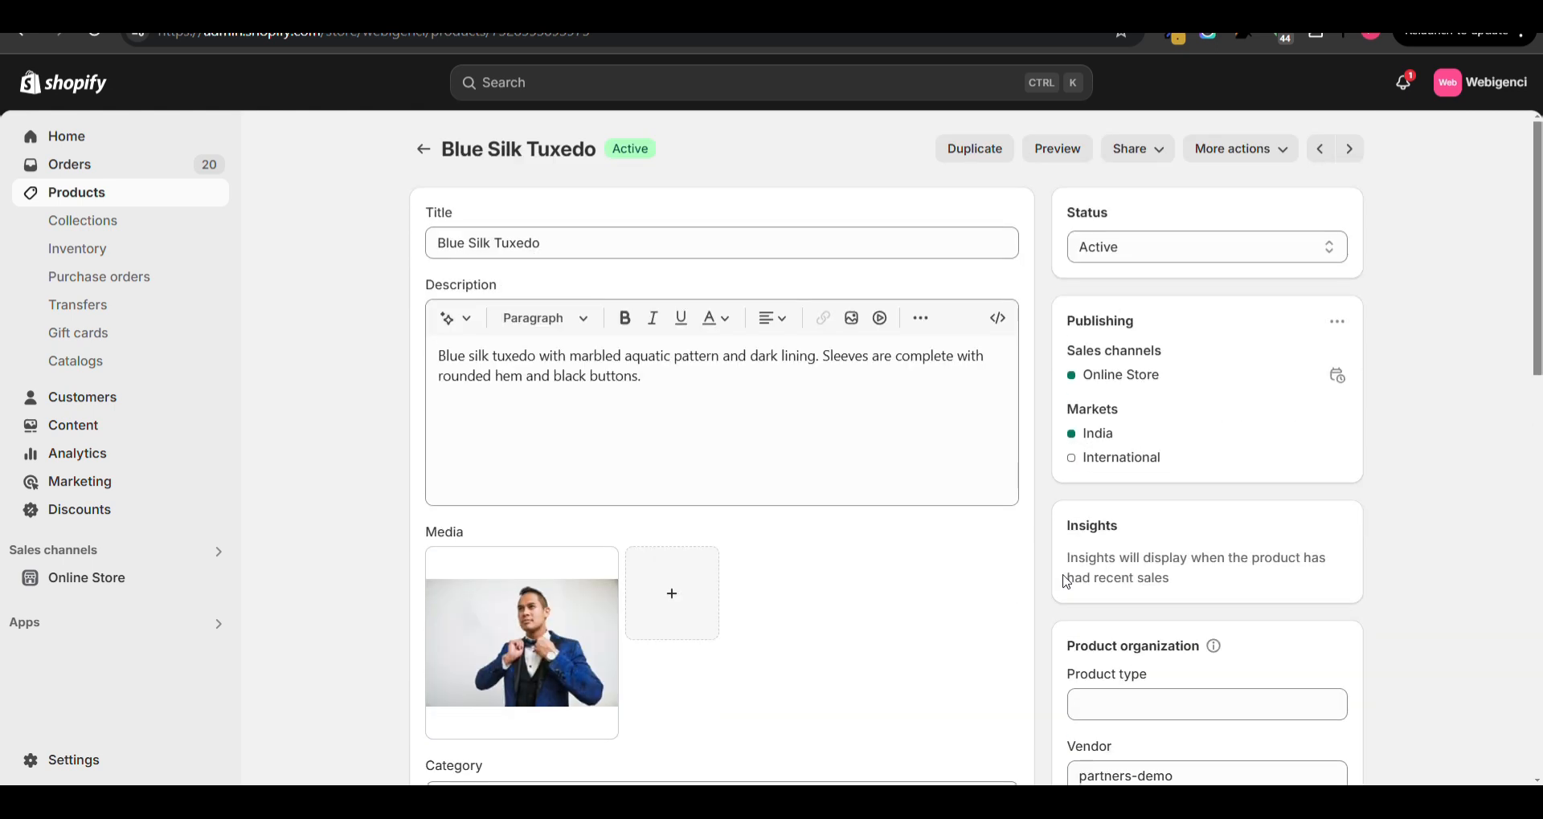
click(1057, 149)
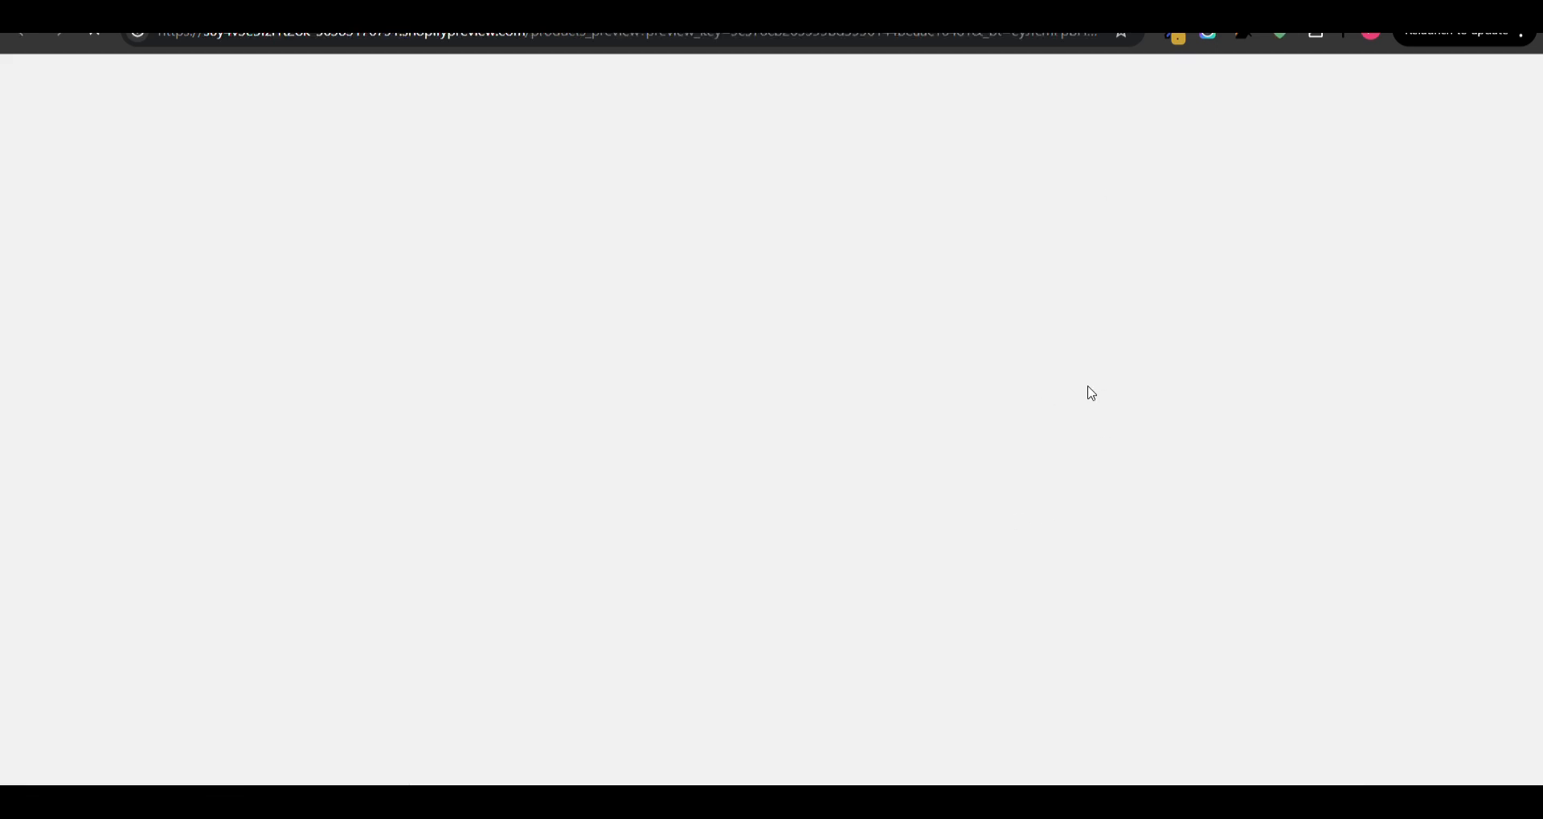
scroll(1064, 507, down, 3)
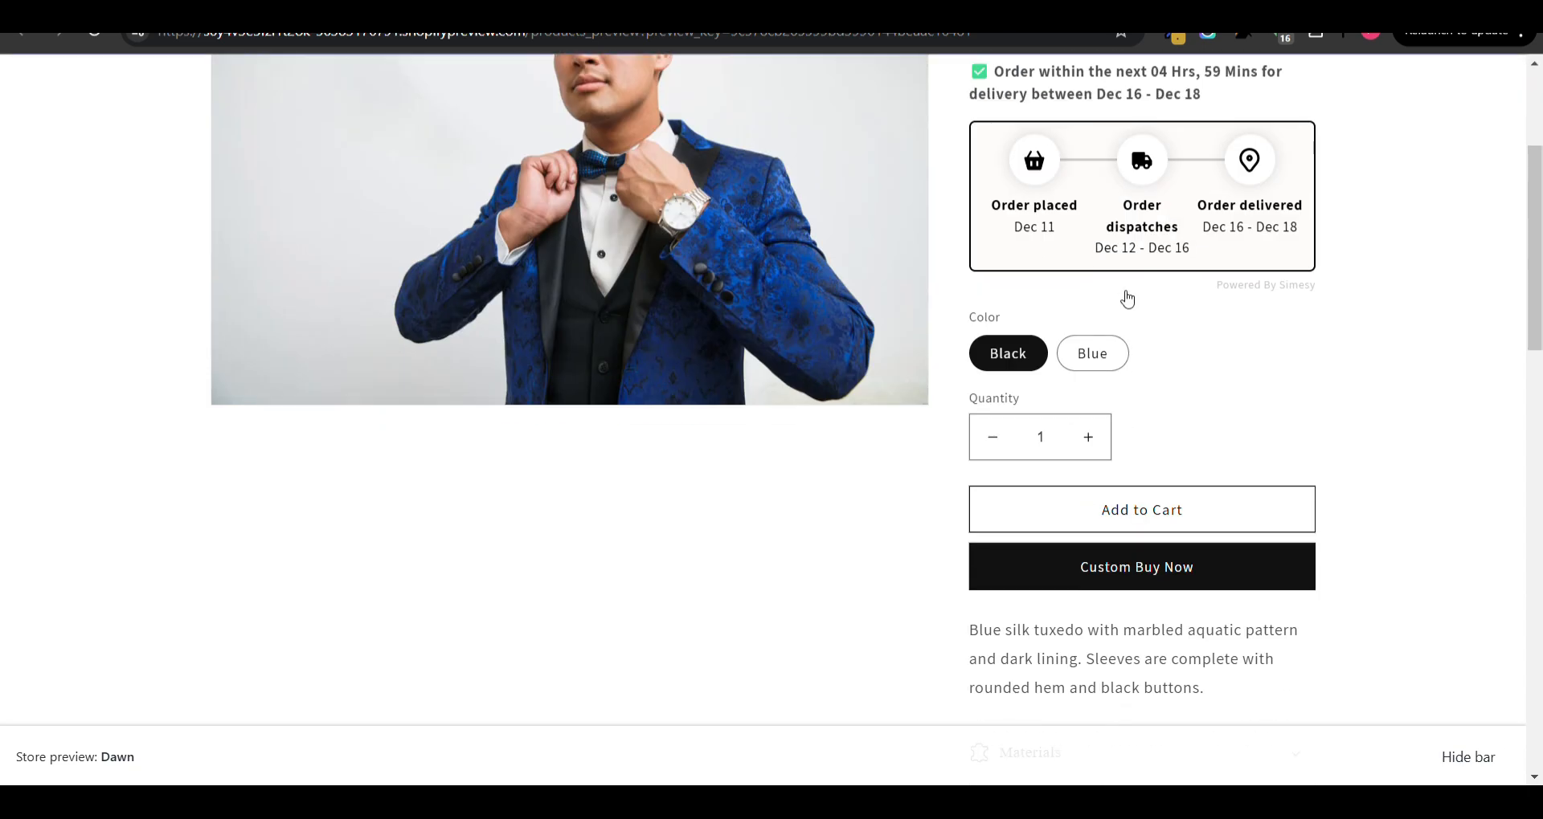
click(1092, 353)
click(1018, 366)
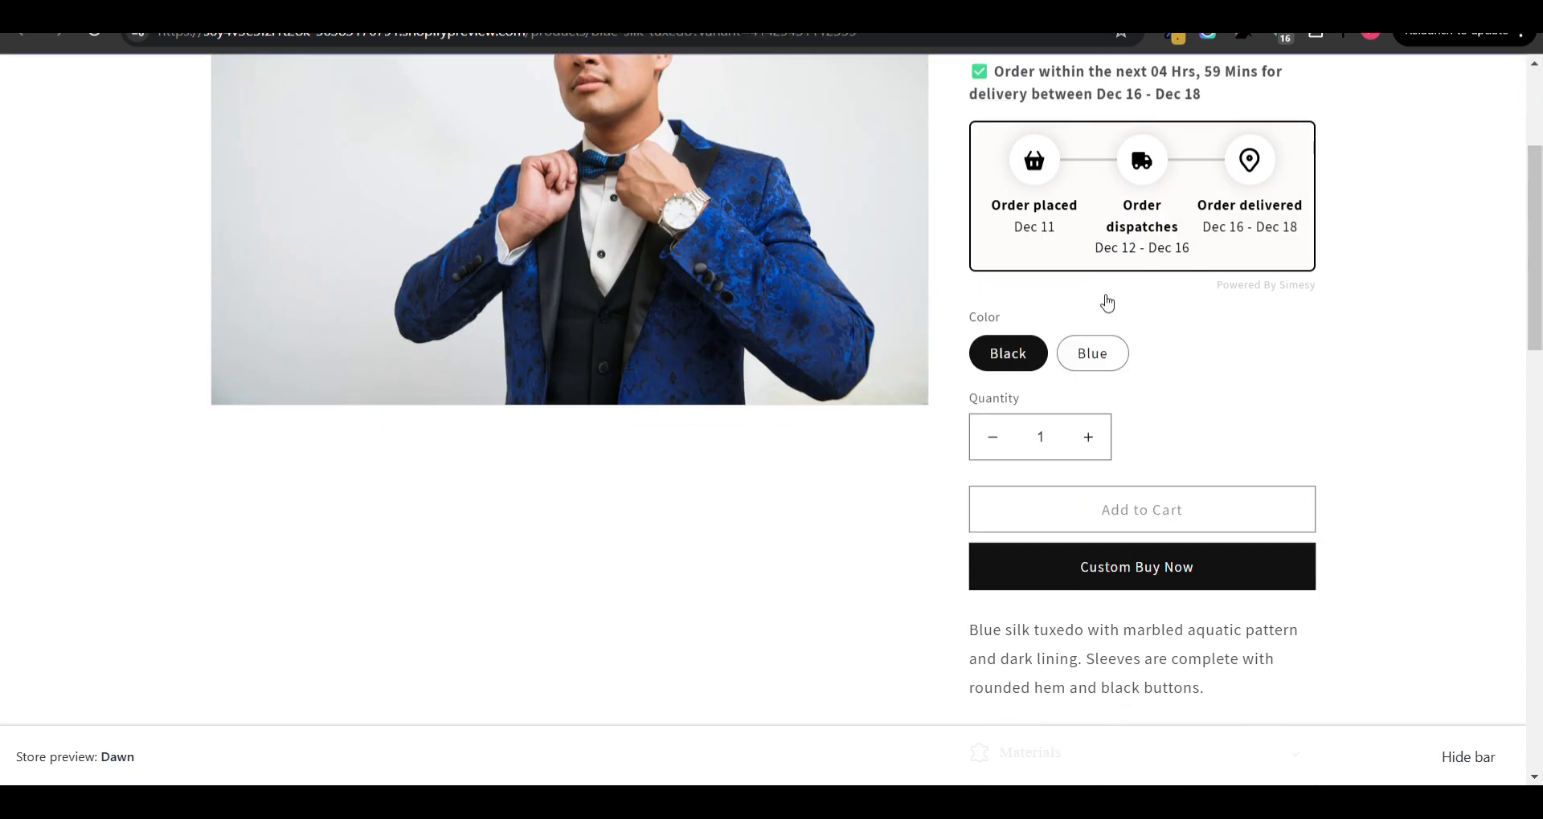
- Go back to the tuxedo in the admin and review its variants' available quantities at Test
click(161, 6)
scroll(851, 536, down, 3)
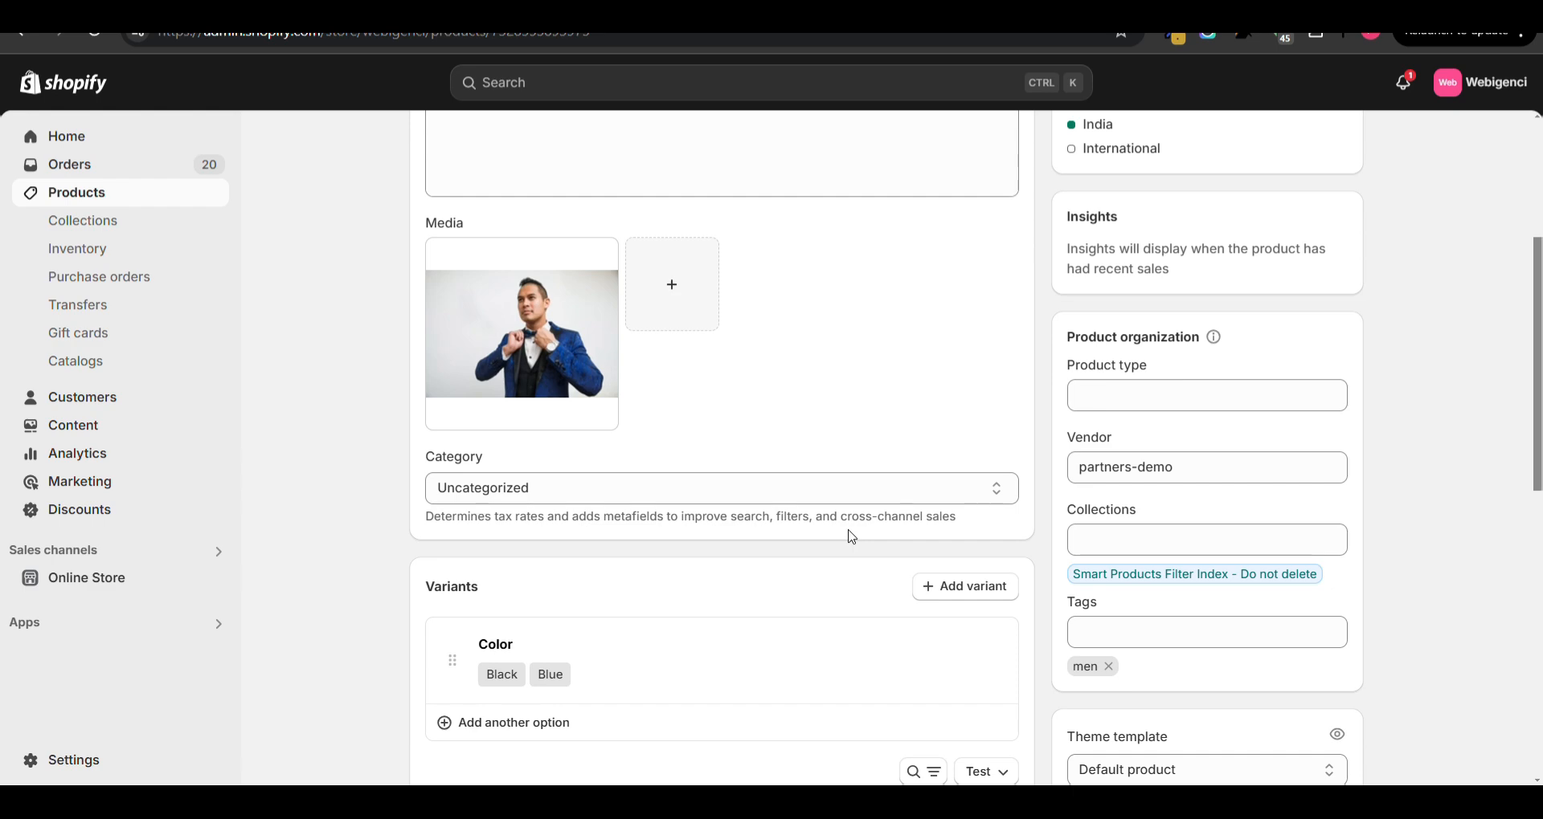
scroll(852, 536, down, 5)
scroll(852, 537, up, 1)
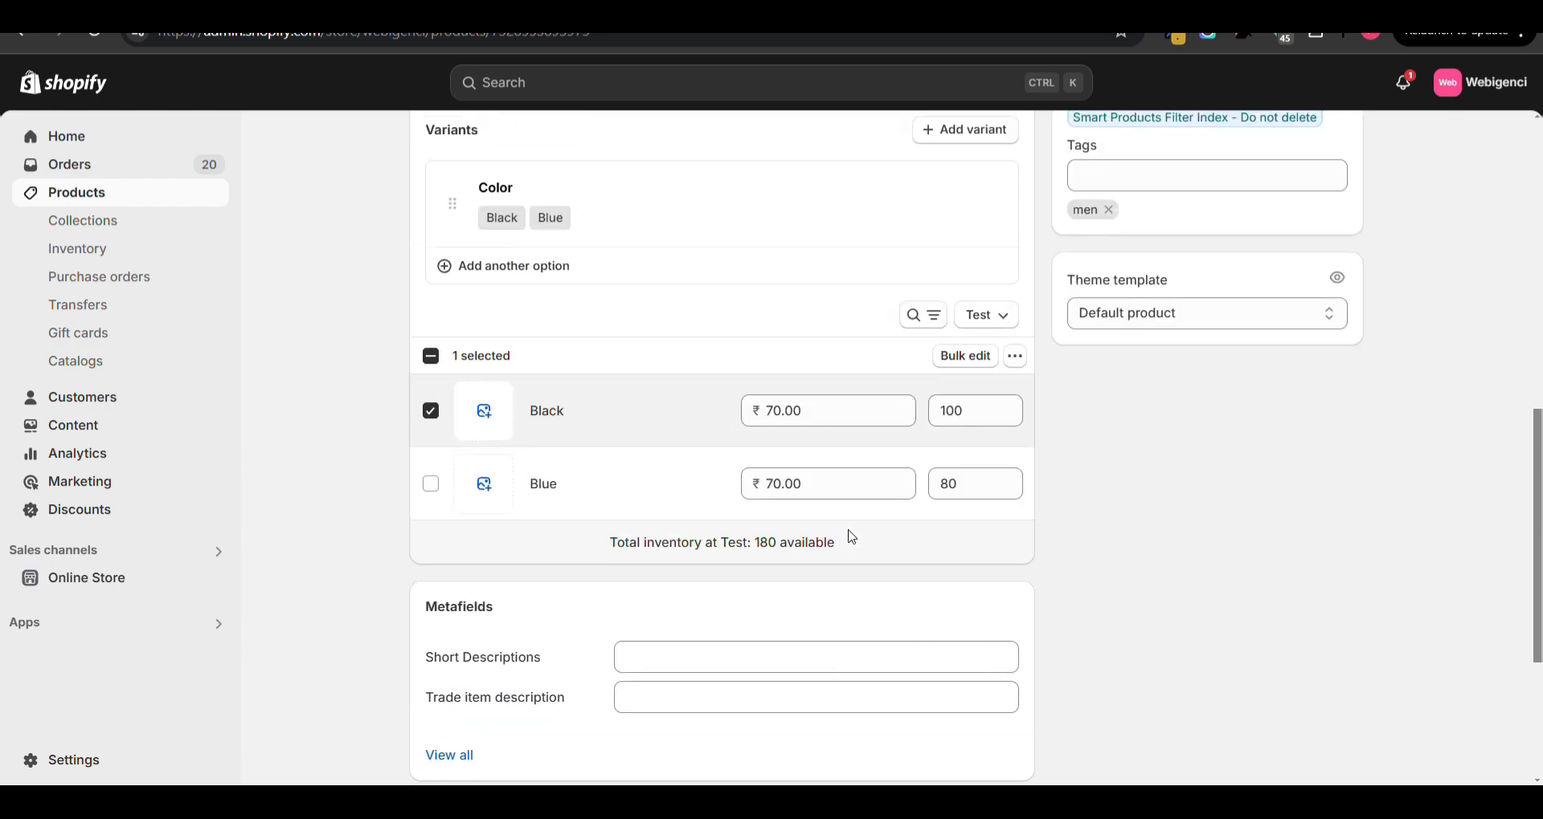